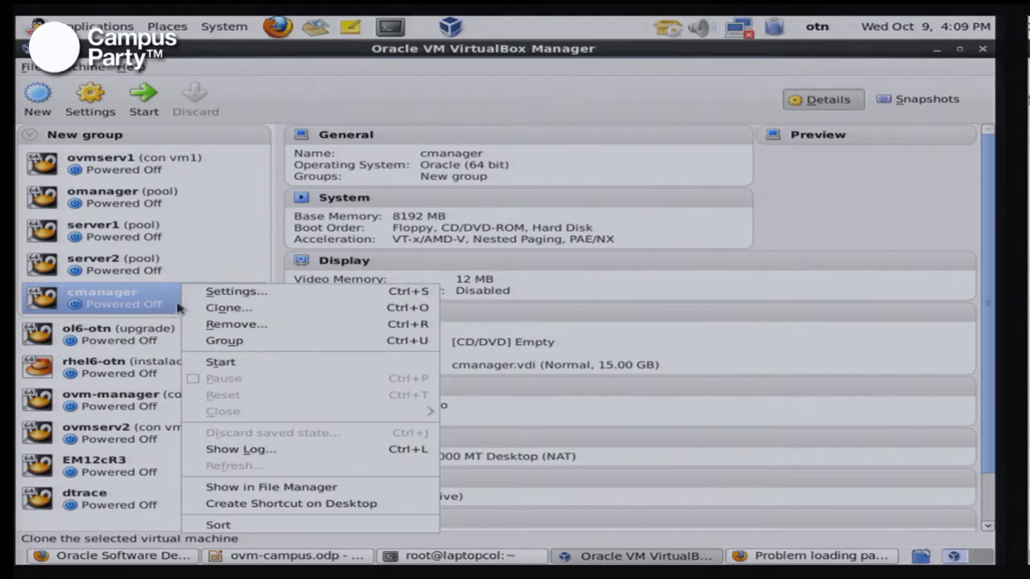
# Step: Open the settings of the cmanager virtual machine and dismiss the USB warning
pyautogui.click(177, 302)
pyautogui.rightClick(178, 303)
pyautogui.click(175, 303)
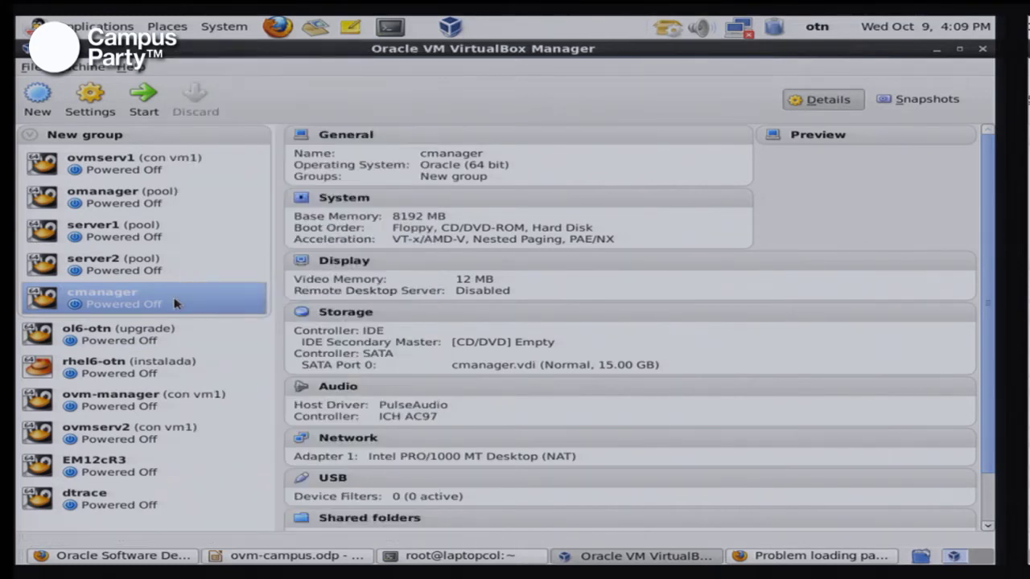
pyautogui.rightClick(175, 304)
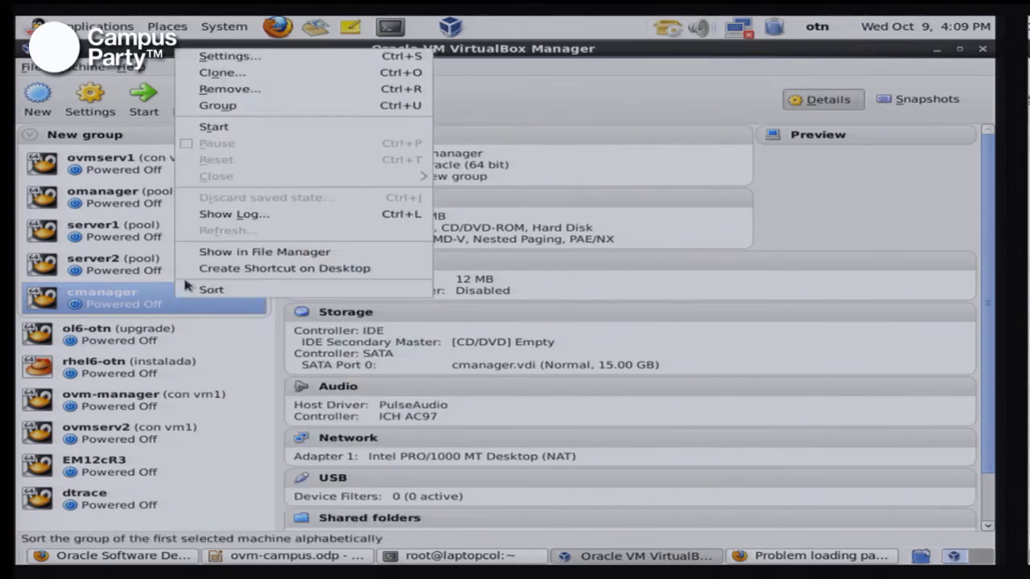
pyautogui.click(231, 61)
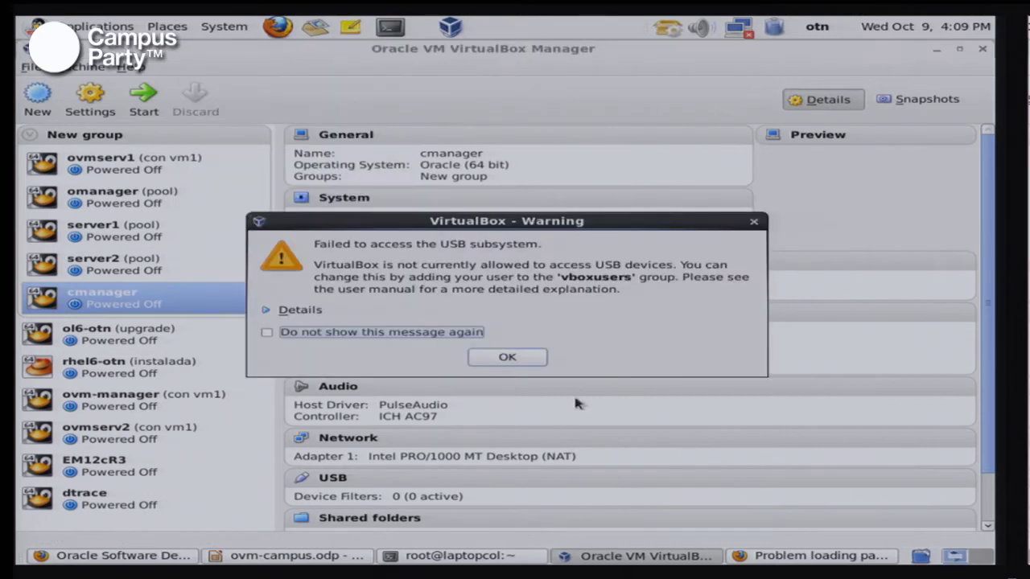
pyautogui.click(519, 354)
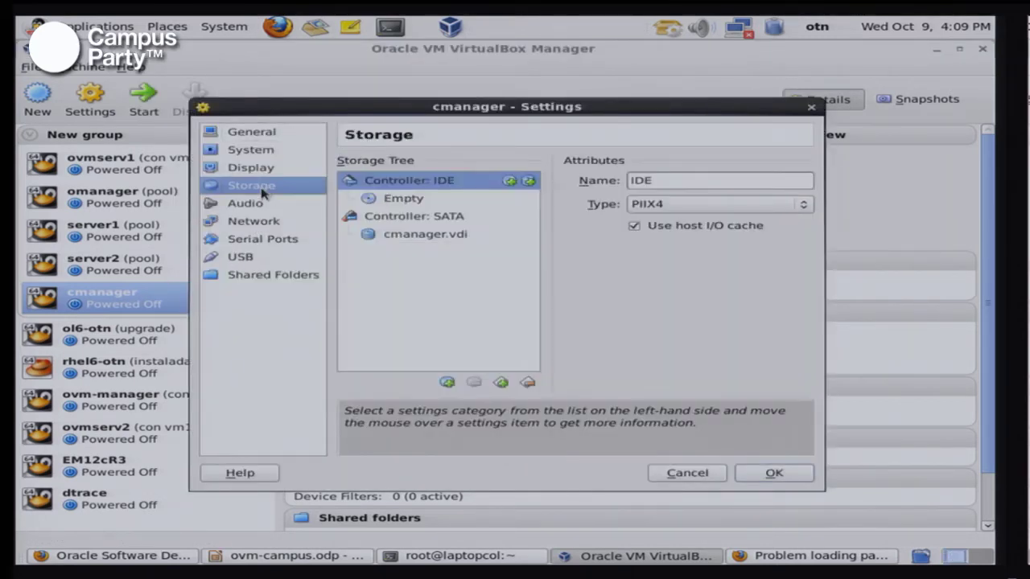
# Step: Start adding a new hard disk to cmanager's SATA controller, using the VDI file type and the preset storage allocation
pyautogui.click(266, 186)
pyautogui.click(440, 216)
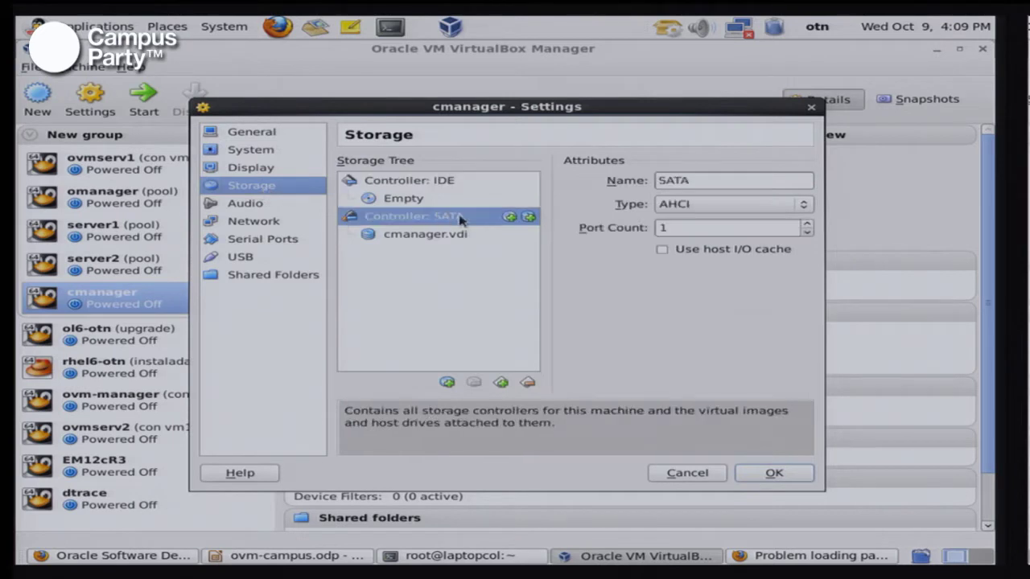
pyautogui.click(528, 218)
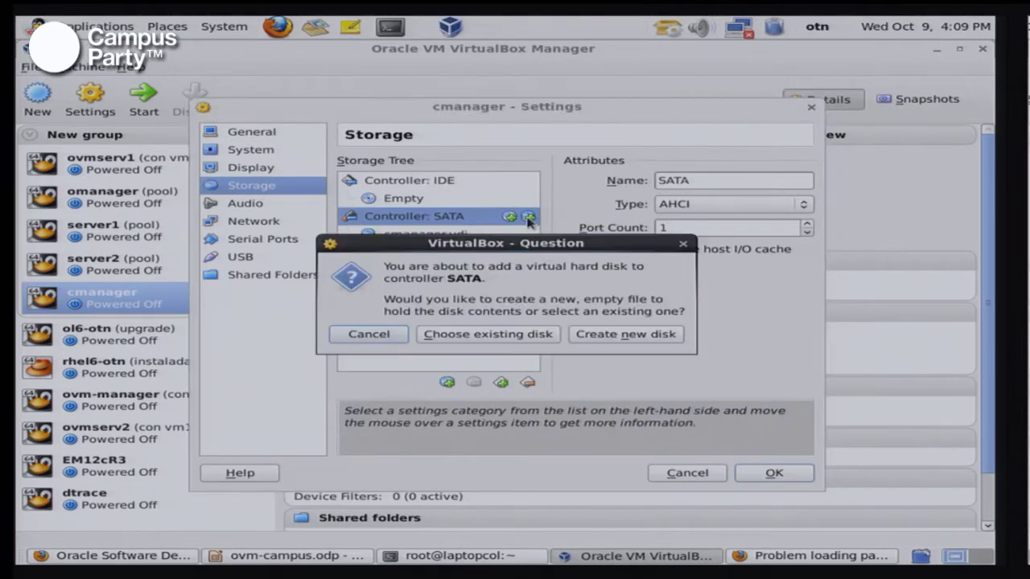
pyautogui.click(594, 330)
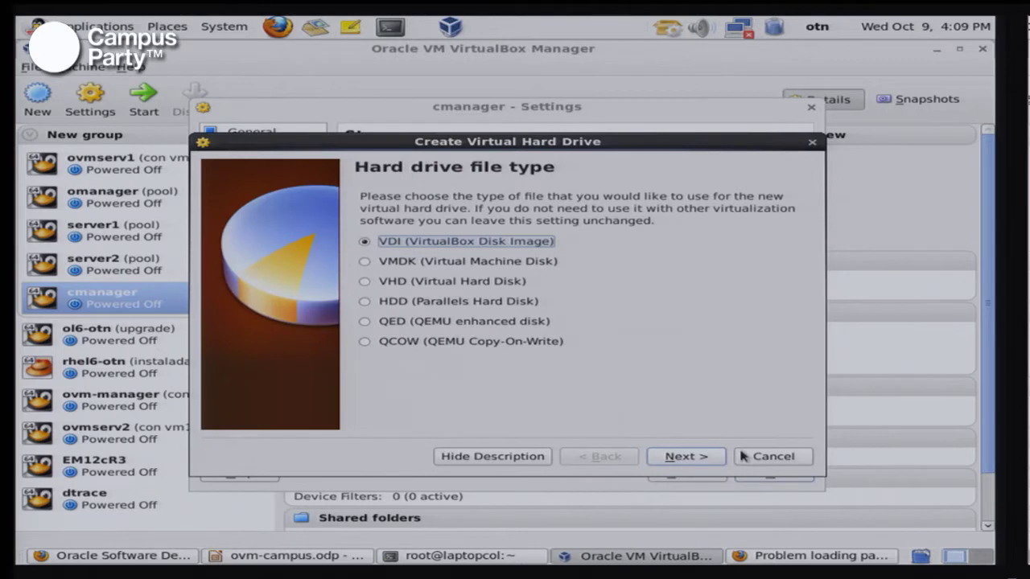
pyautogui.click(722, 458)
pyautogui.click(720, 458)
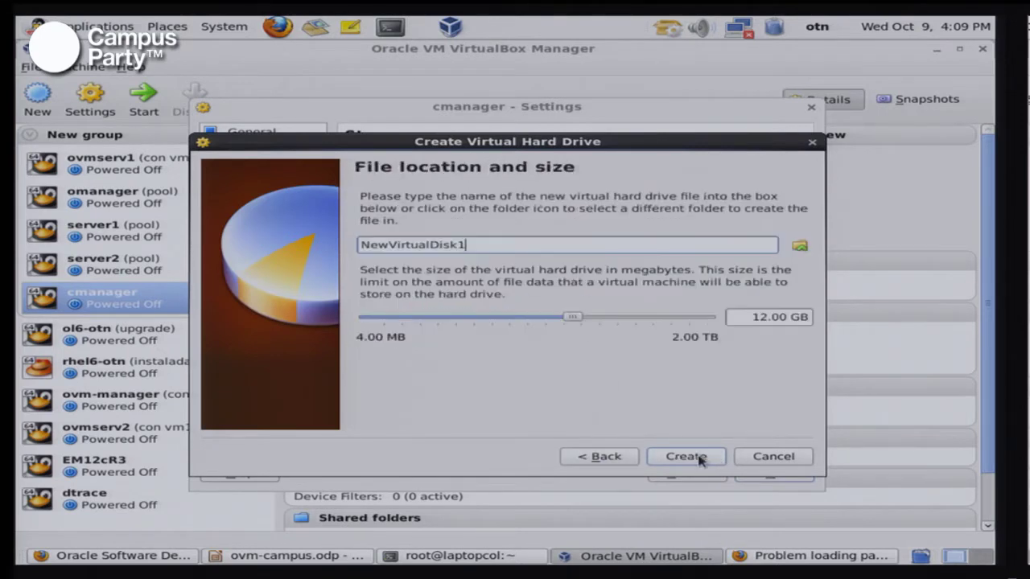
# Step: Name the new virtual disk disco2, set its size to 30 GB and create it
pyautogui.doubleClick(478, 246)
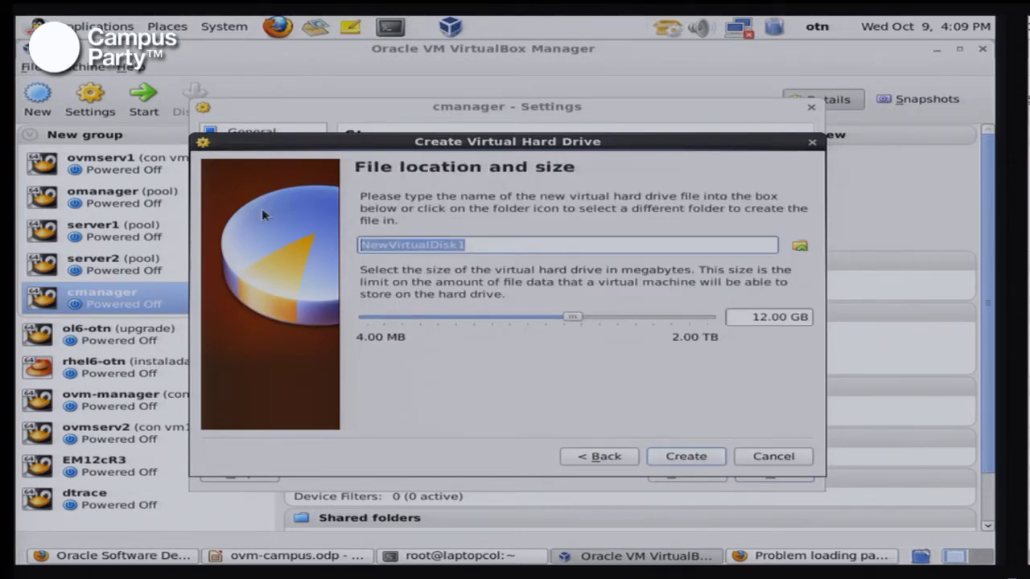
pyautogui.write('disc')
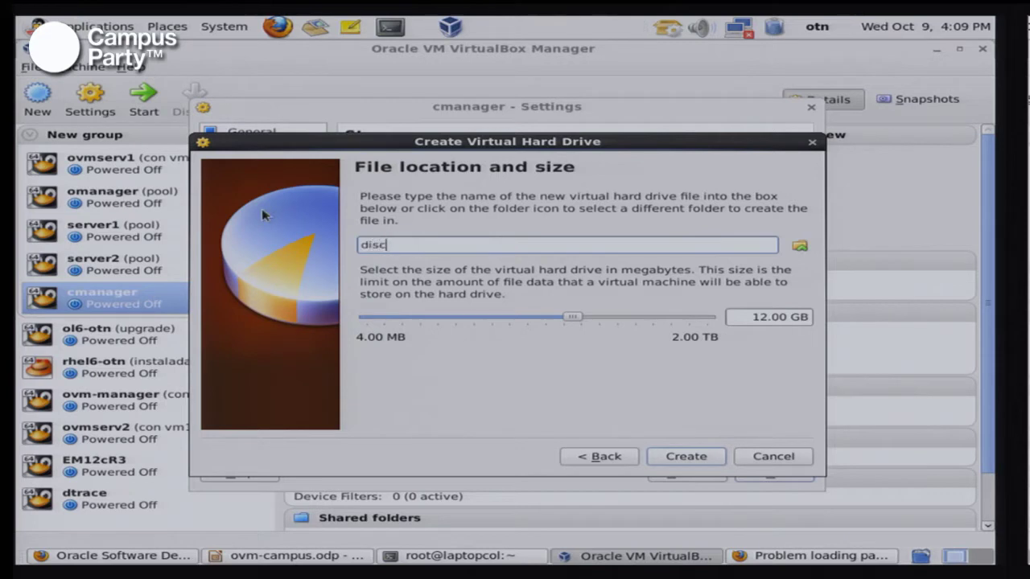
pyautogui.write('o2')
pyautogui.doubleClick(756, 316)
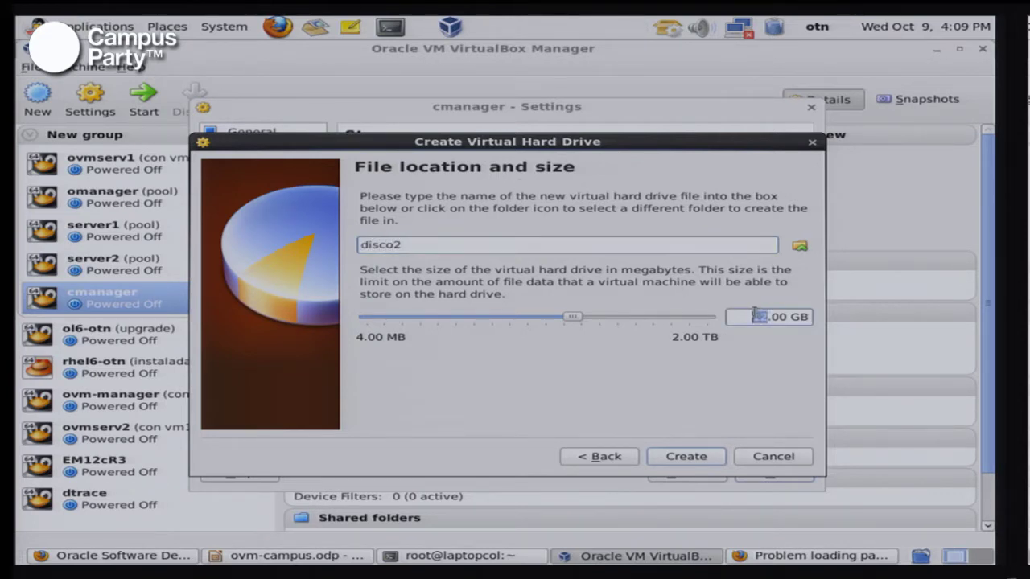
pyautogui.write('30')
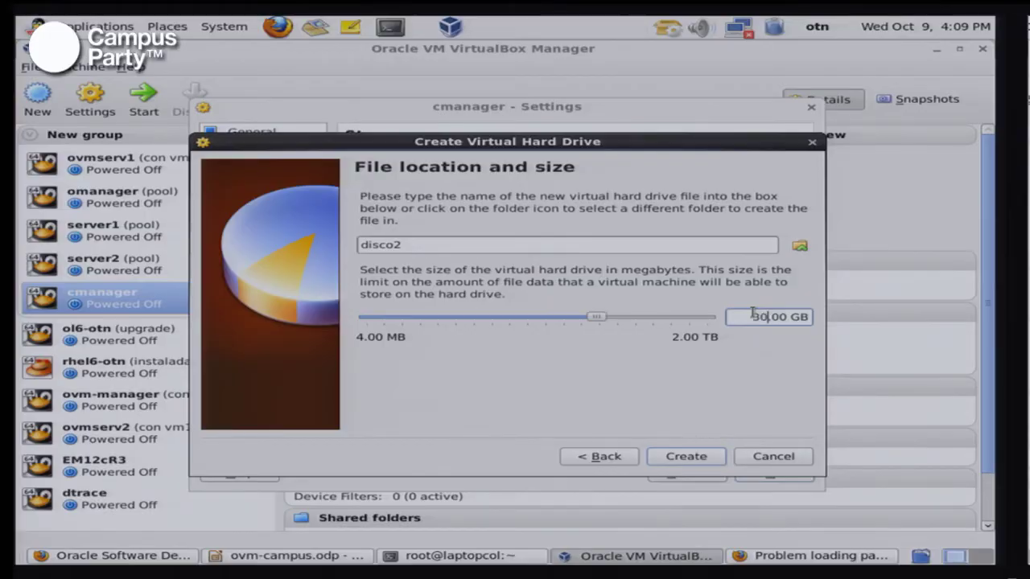
pyautogui.click(683, 456)
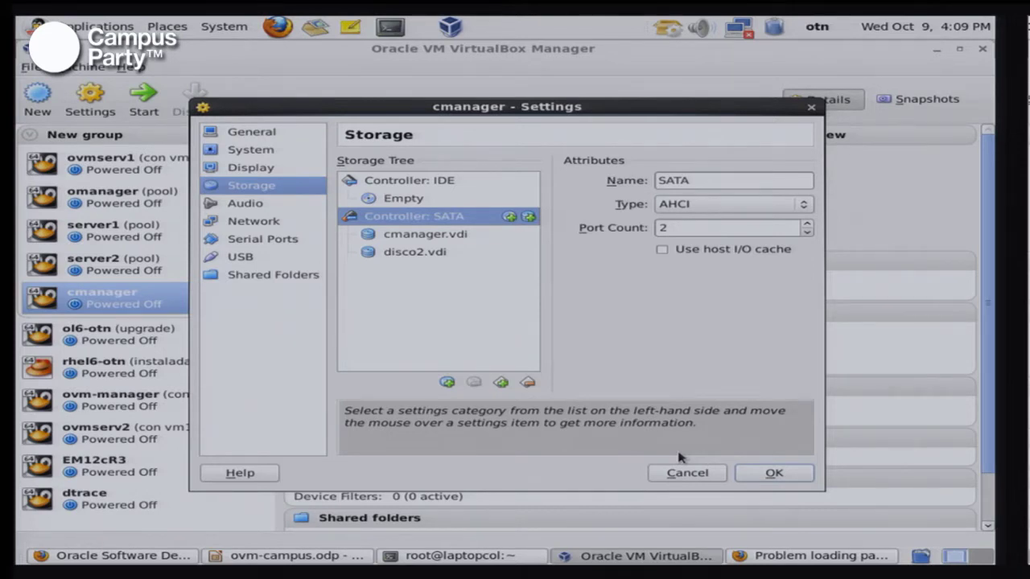
# Step: Exclude Floppy from the virtual machine's boot order and disable its audio
pyautogui.click(265, 153)
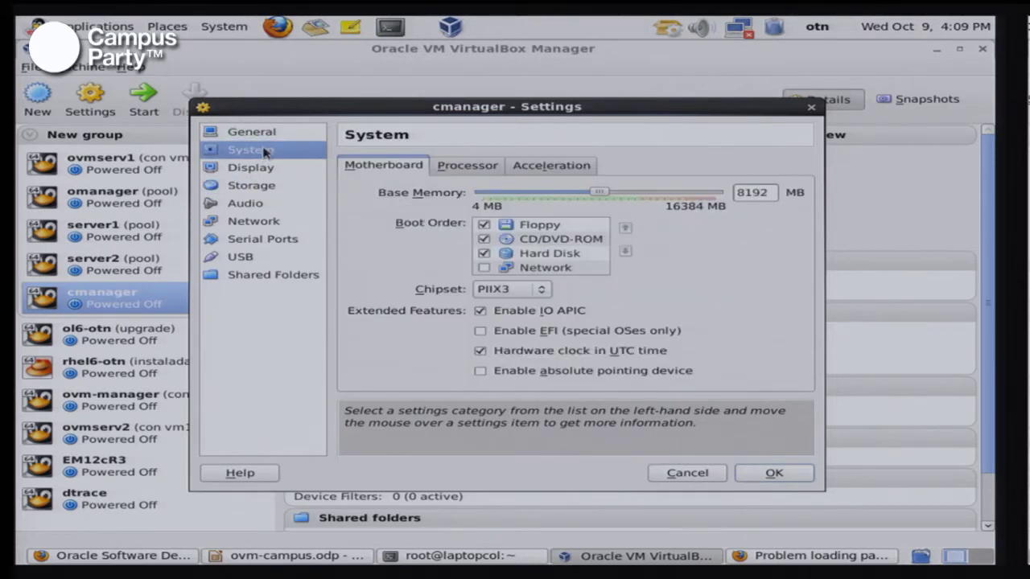
pyautogui.click(484, 226)
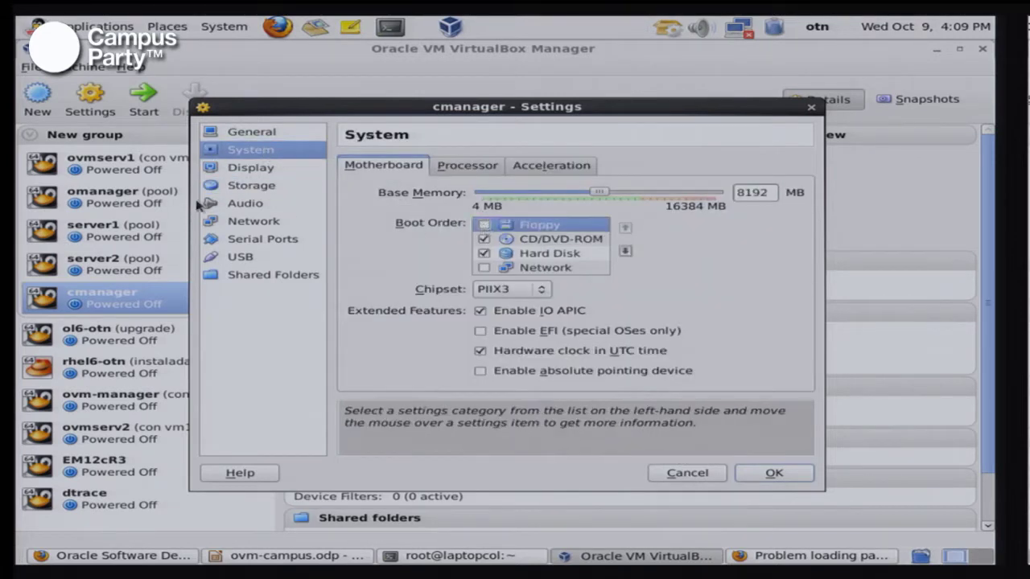
pyautogui.click(262, 168)
pyautogui.click(263, 188)
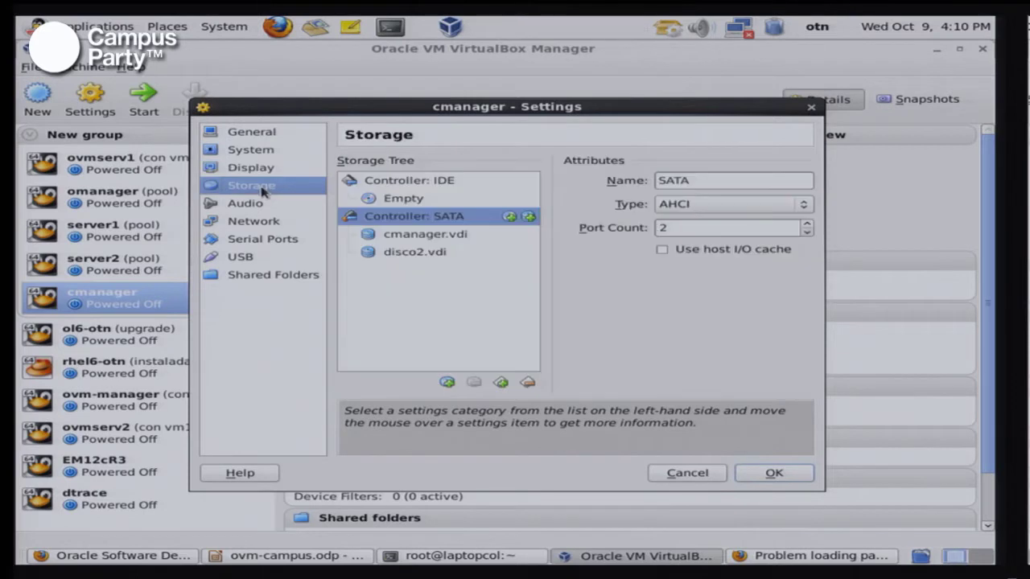
pyautogui.click(269, 206)
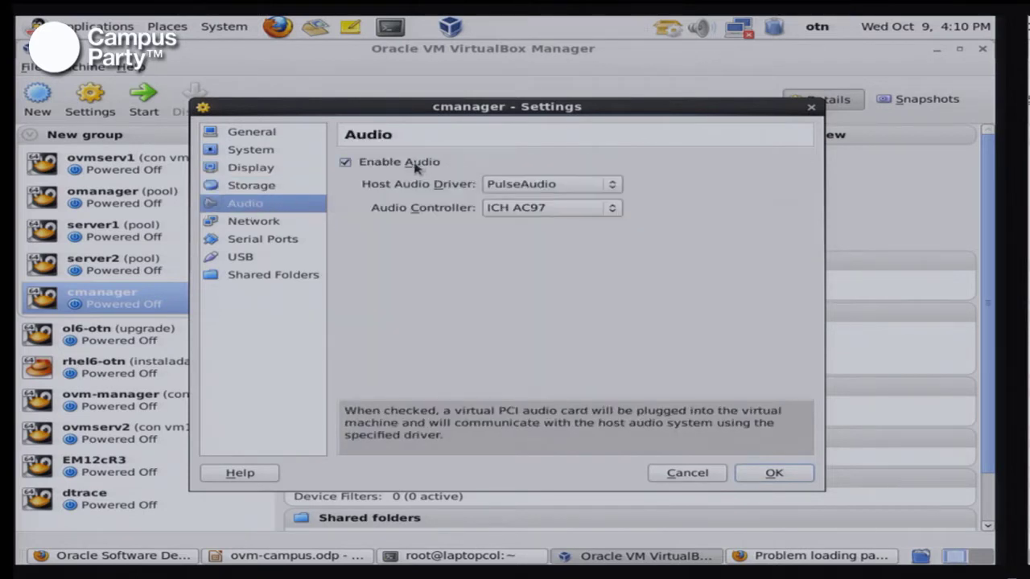
pyautogui.click(348, 164)
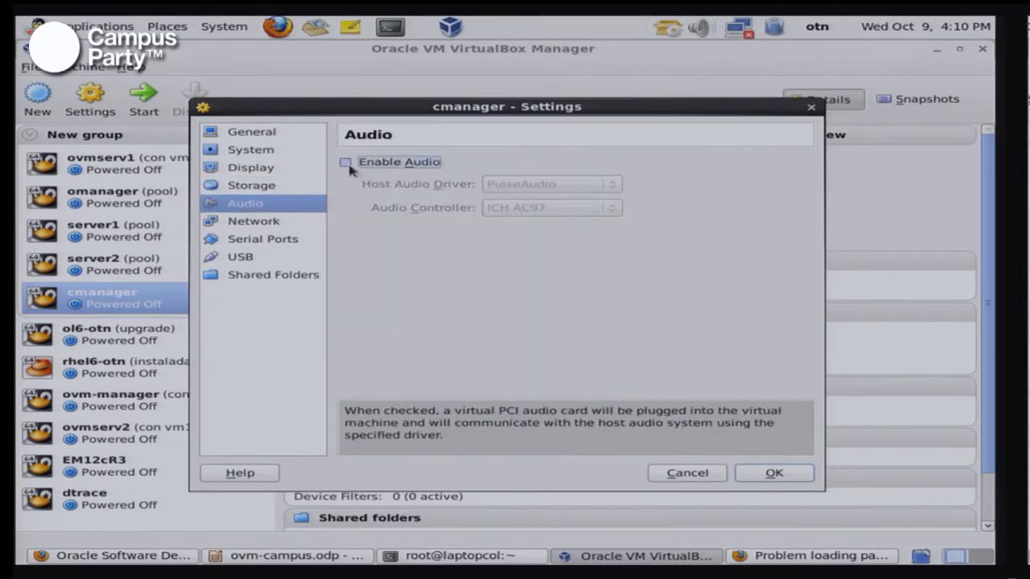
# Step: Attach network Adapter 1 to the Host-only Adapter and set its promiscuous mode to Allow All
pyautogui.click(295, 223)
pyautogui.click(468, 213)
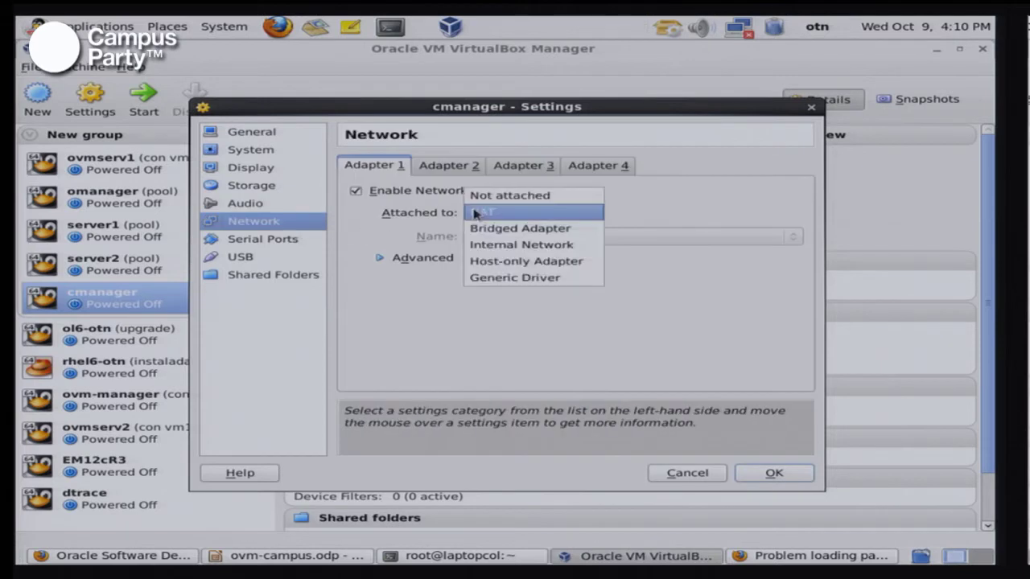
pyautogui.click(542, 264)
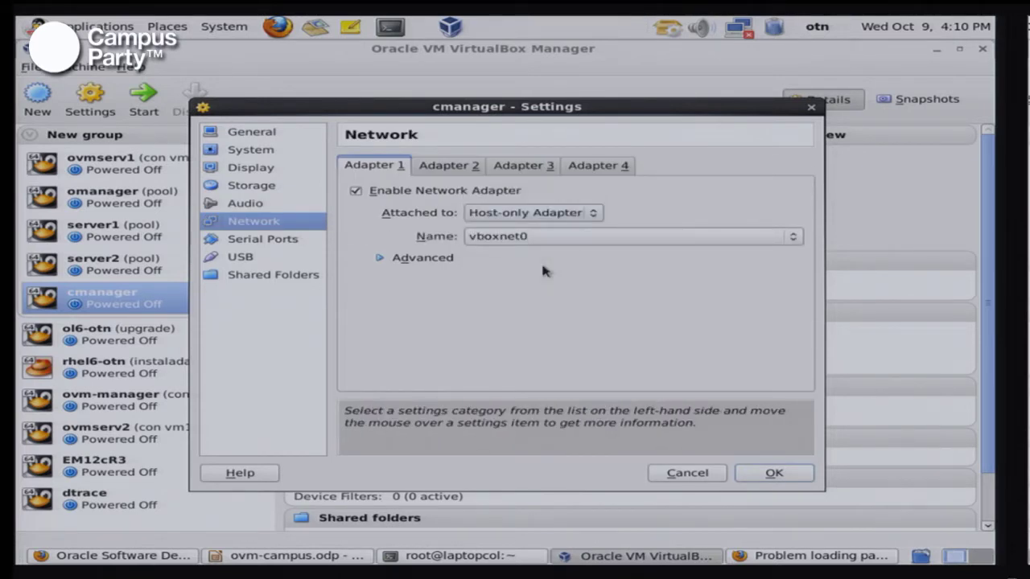
pyautogui.click(411, 259)
pyautogui.click(506, 304)
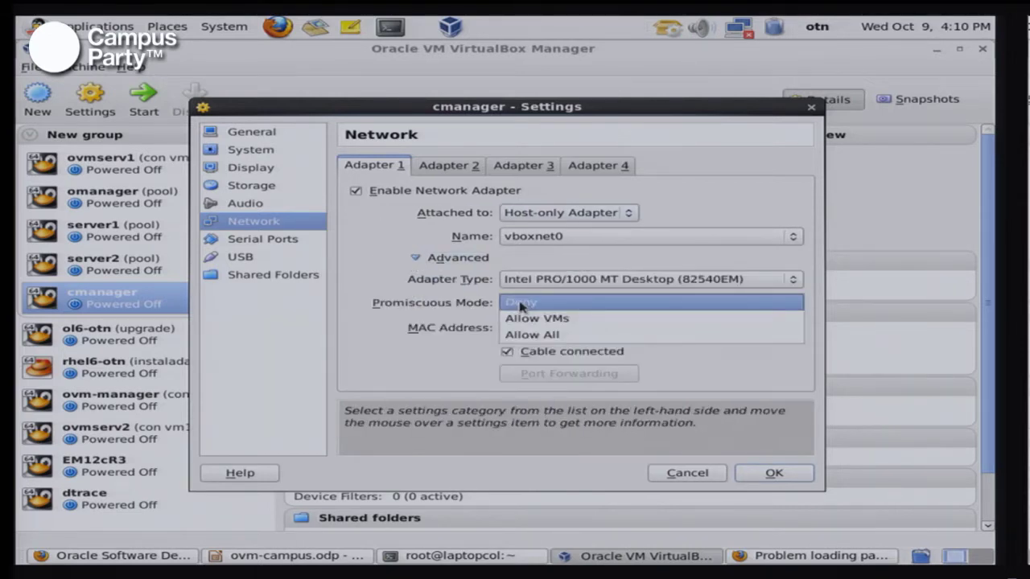
pyautogui.click(537, 342)
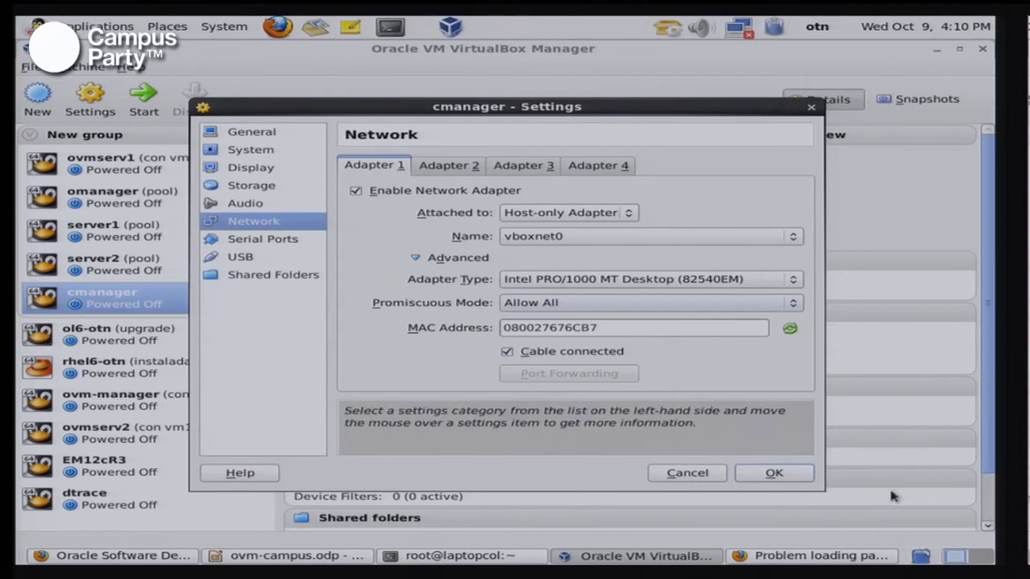
# Step: Disable the USB controller and save the cmanager settings
pyautogui.click(292, 242)
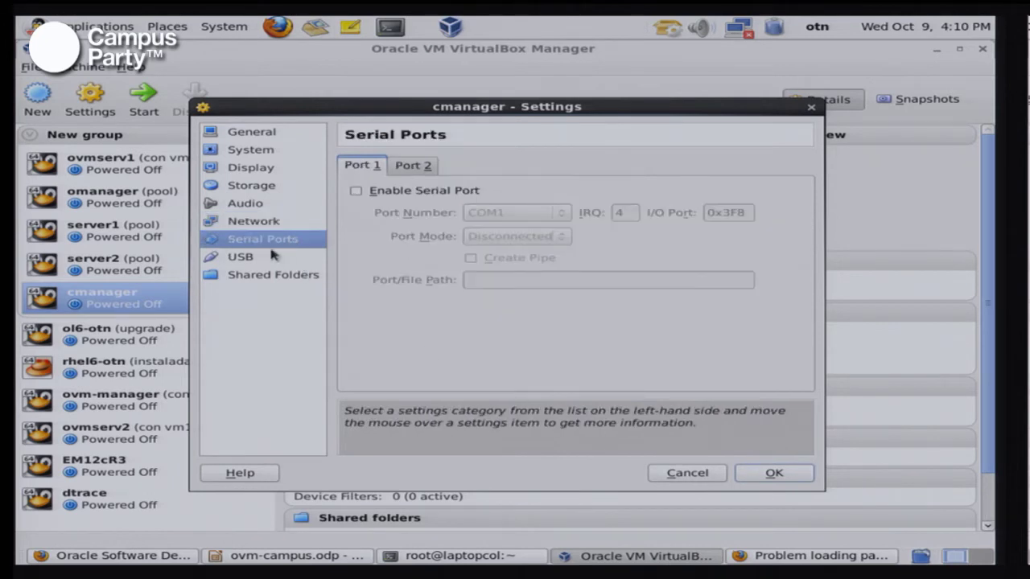
pyautogui.click(266, 258)
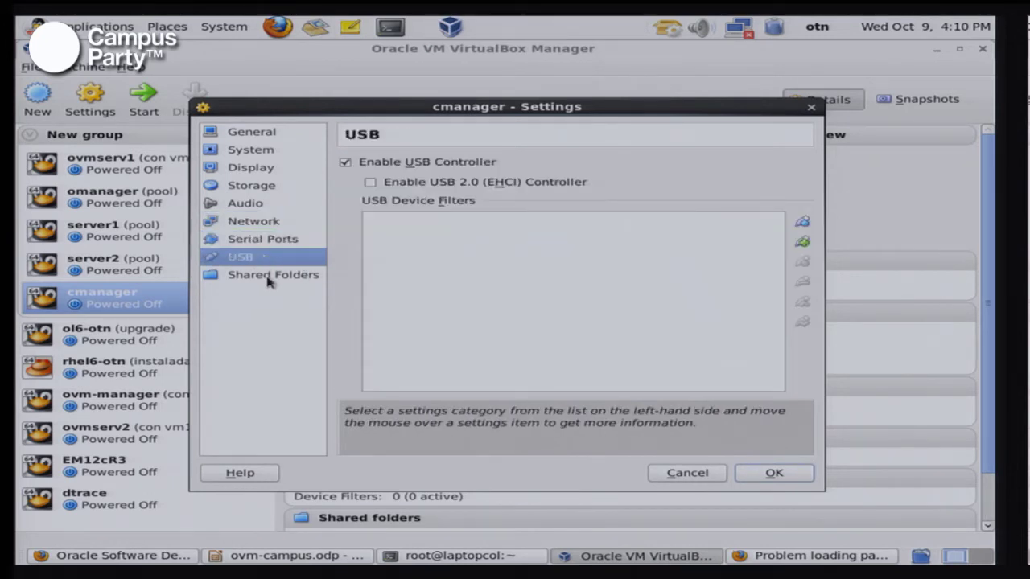
pyautogui.click(349, 162)
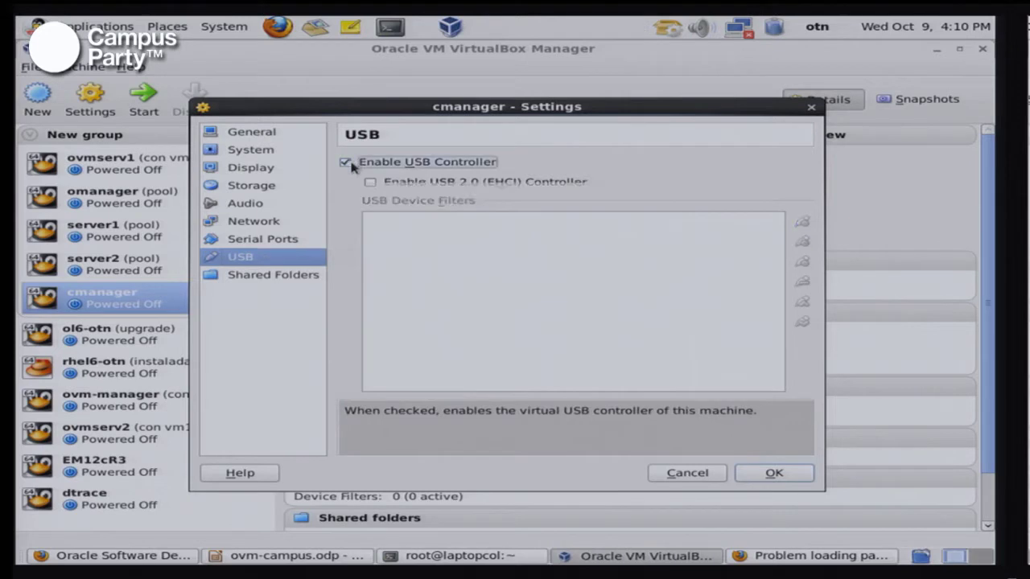
pyautogui.click(281, 275)
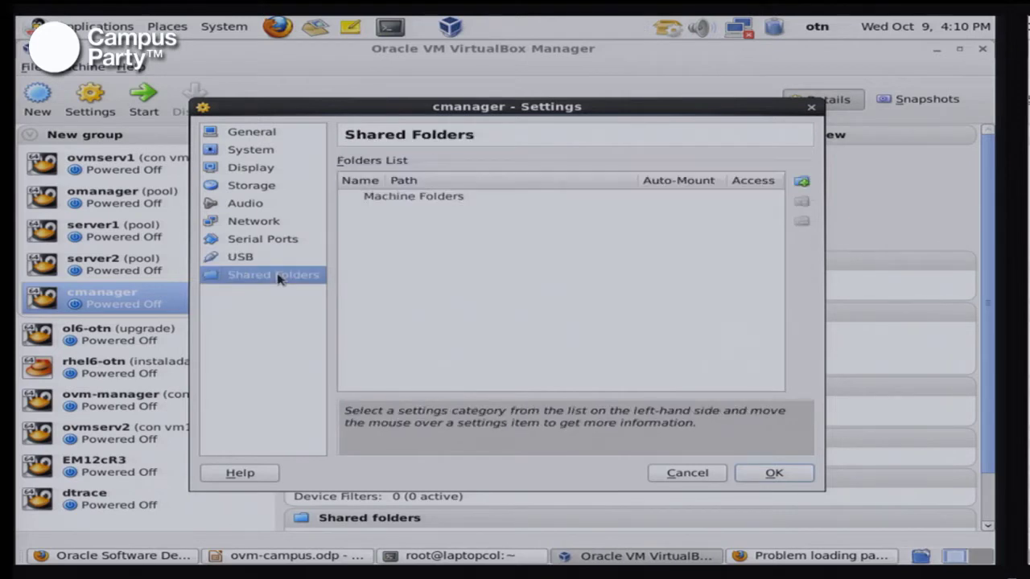
pyautogui.click(803, 474)
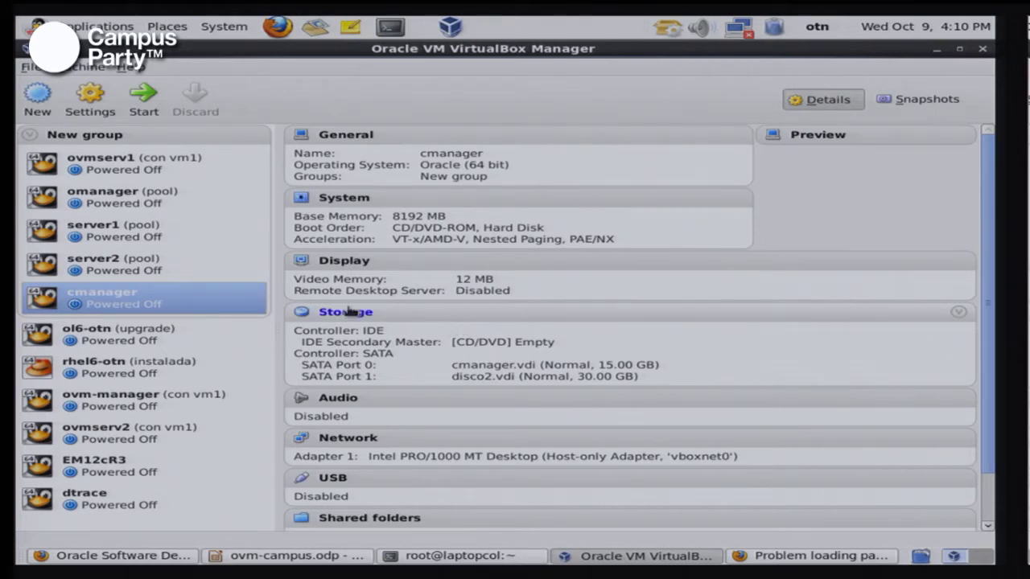
# Step: Load OL6u4-V37084-01.iso into cmanager's empty IDE CD/DVD drive and save the settings
pyautogui.rightClick(171, 300)
pyautogui.click(206, 303)
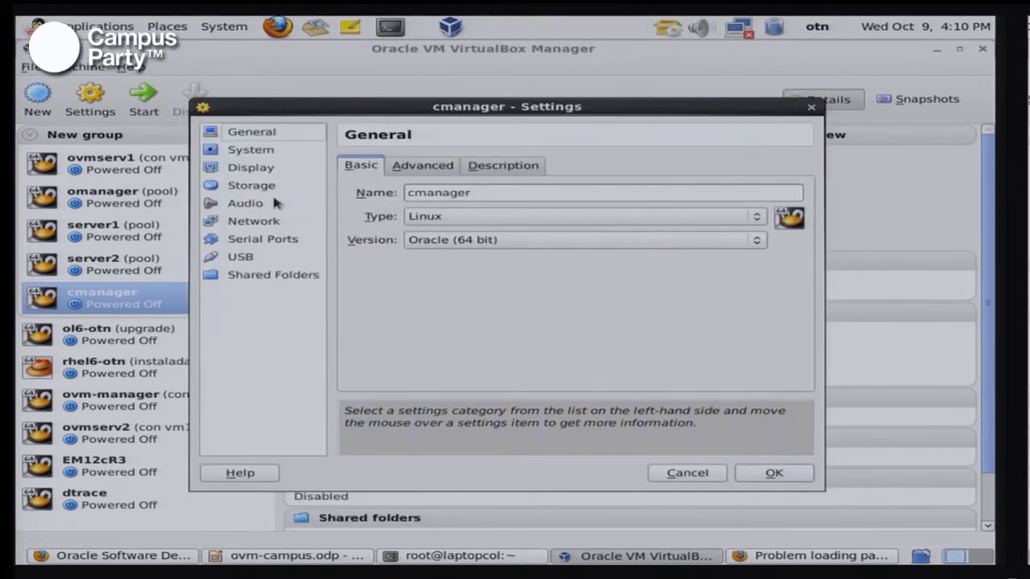
pyautogui.click(275, 188)
pyautogui.click(430, 199)
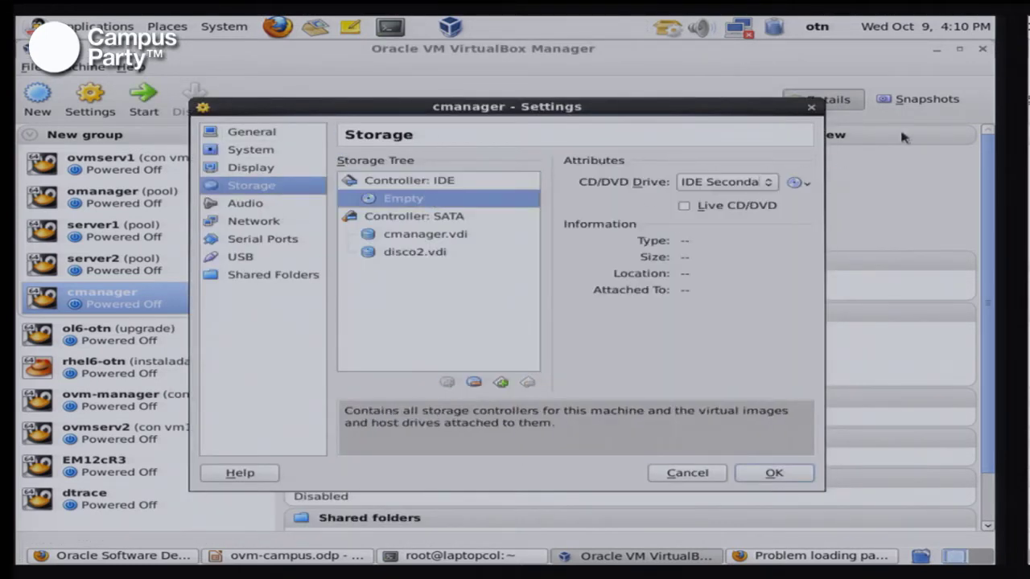
pyautogui.click(795, 183)
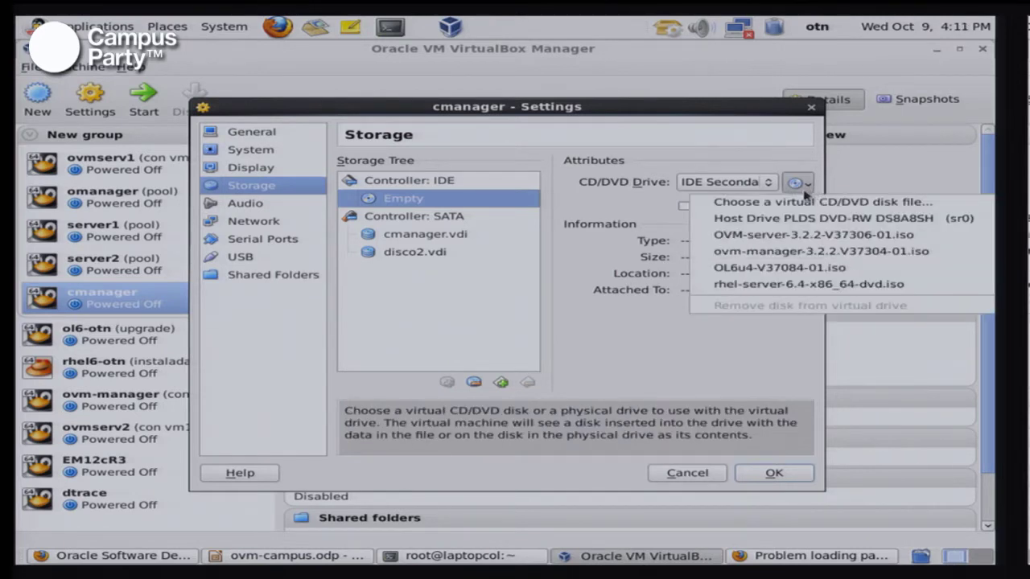
pyautogui.click(800, 271)
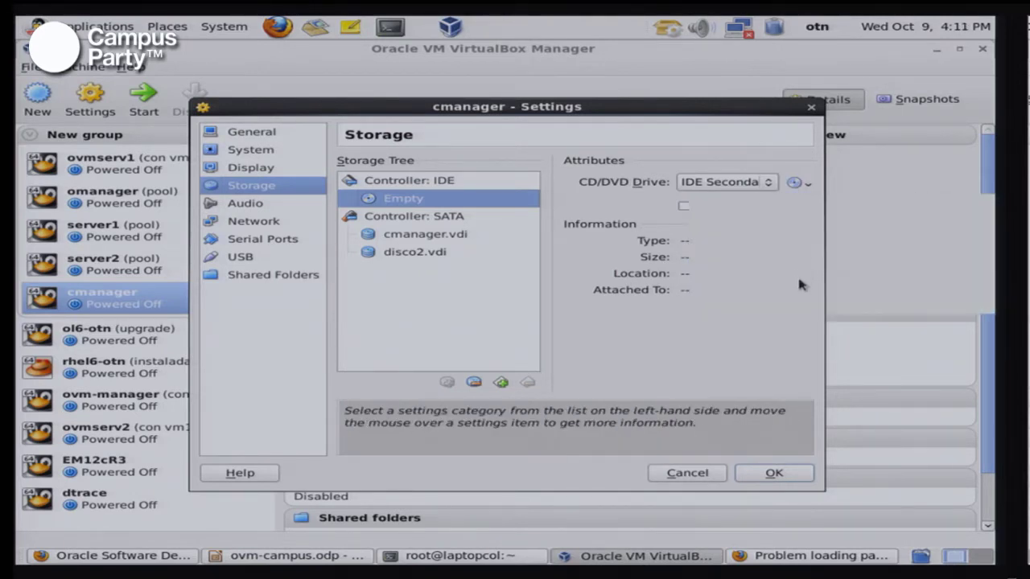
pyautogui.click(774, 472)
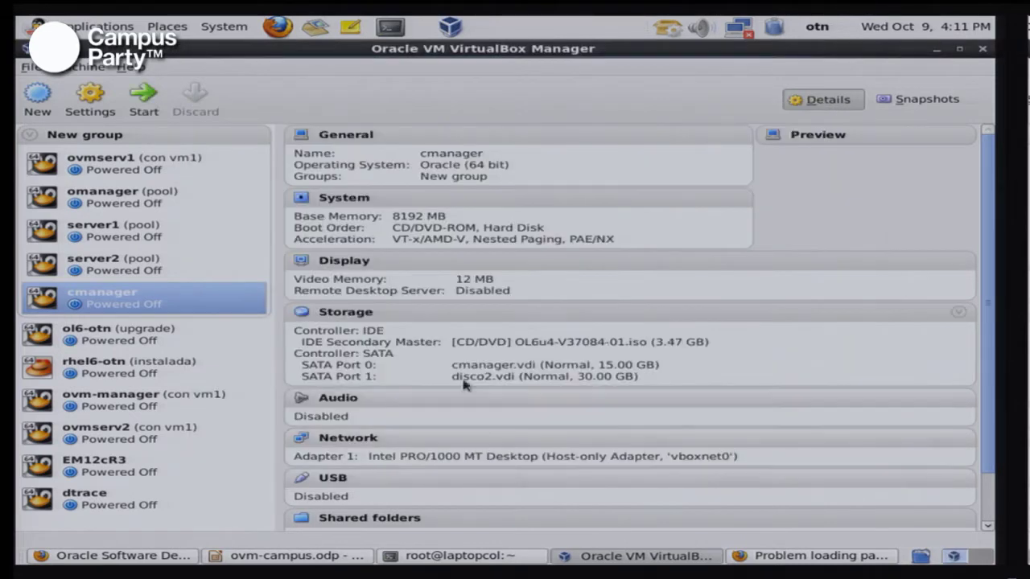
# Step: Start the cmanager virtual machine and dismiss the information messages to reach the Oracle Linux boot menu
pyautogui.click(146, 111)
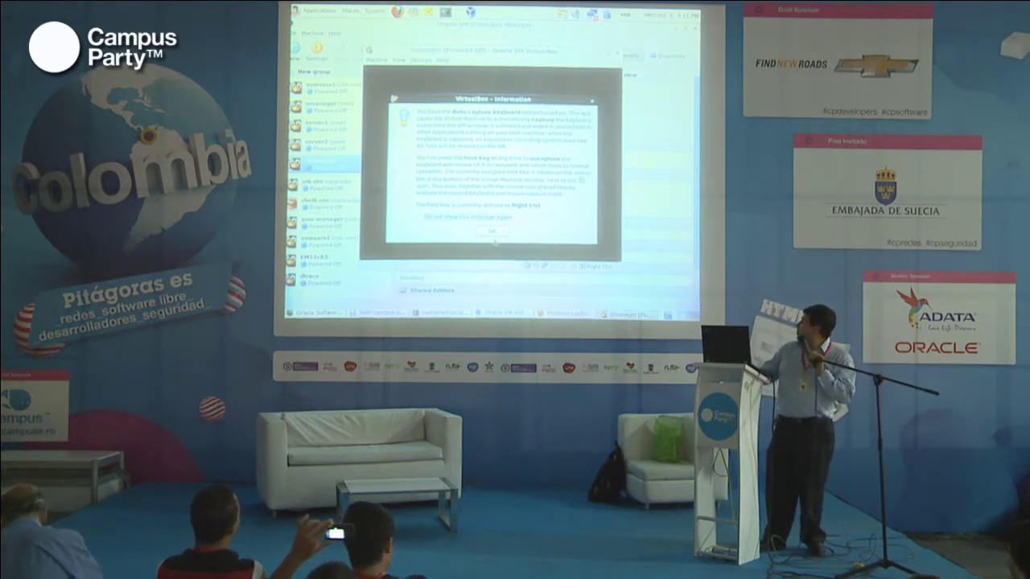
pyautogui.click(489, 229)
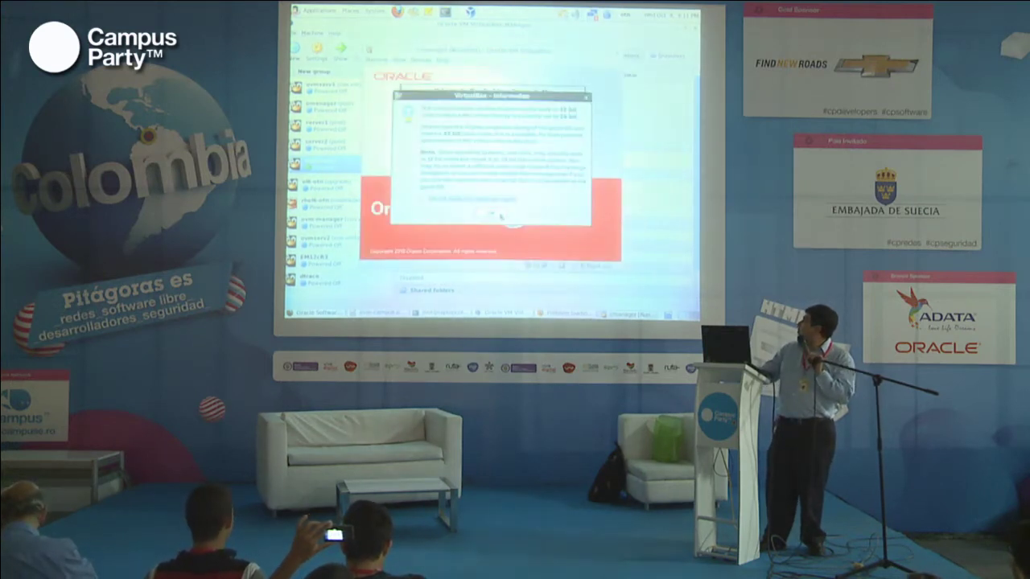
pyautogui.click(510, 219)
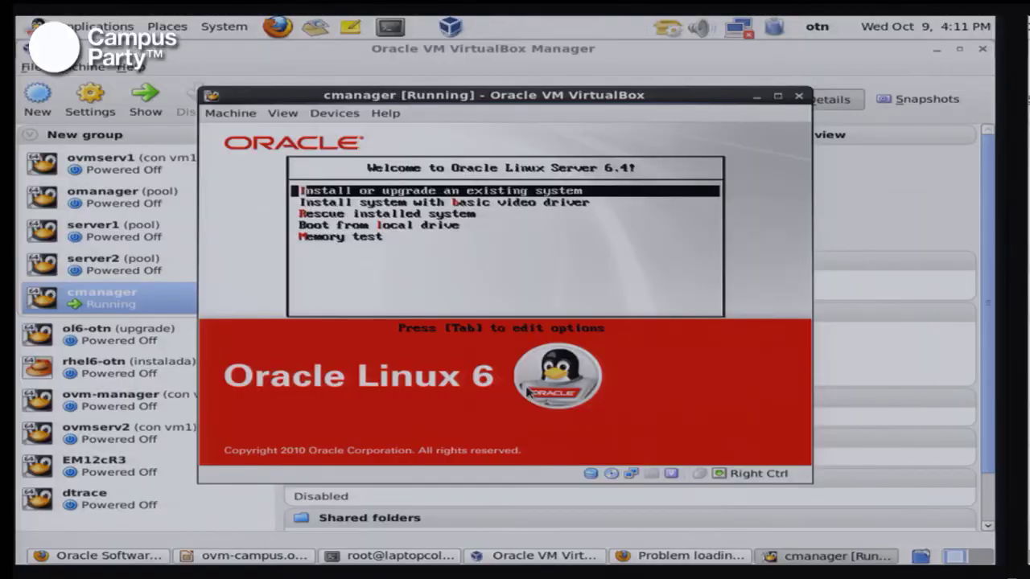
# Step: Start the Oracle Linux installation on cmanager, dismiss the mouse integration message and skip the media test
pyautogui.press('Return')
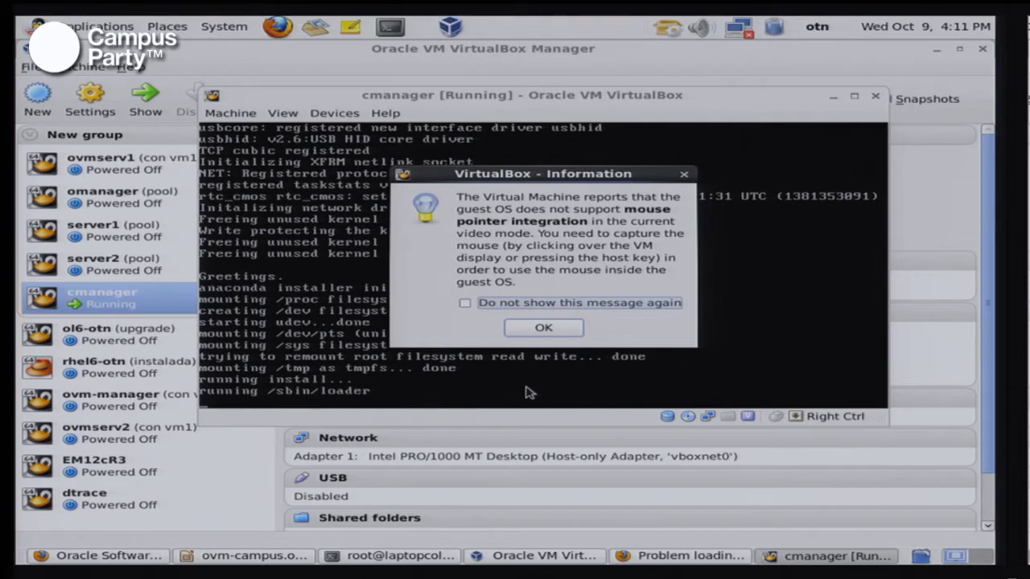
pyautogui.click(544, 328)
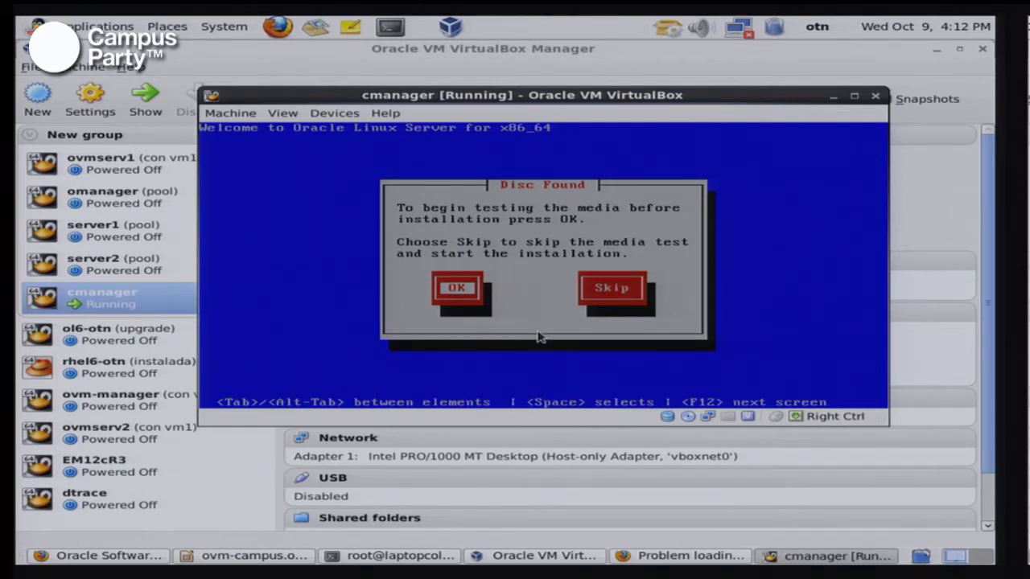
pyautogui.press('Tab')
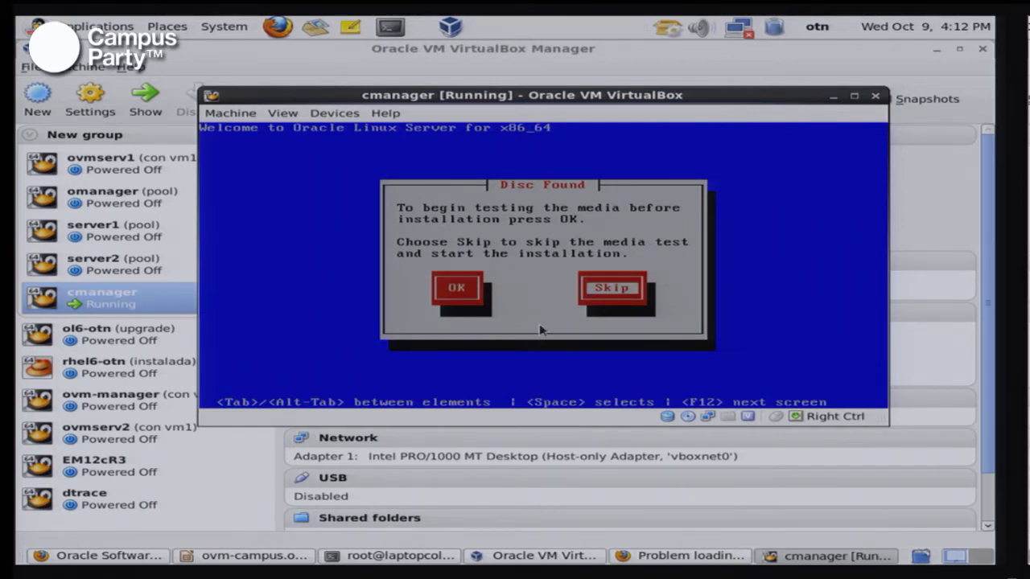
pyautogui.press('Return')
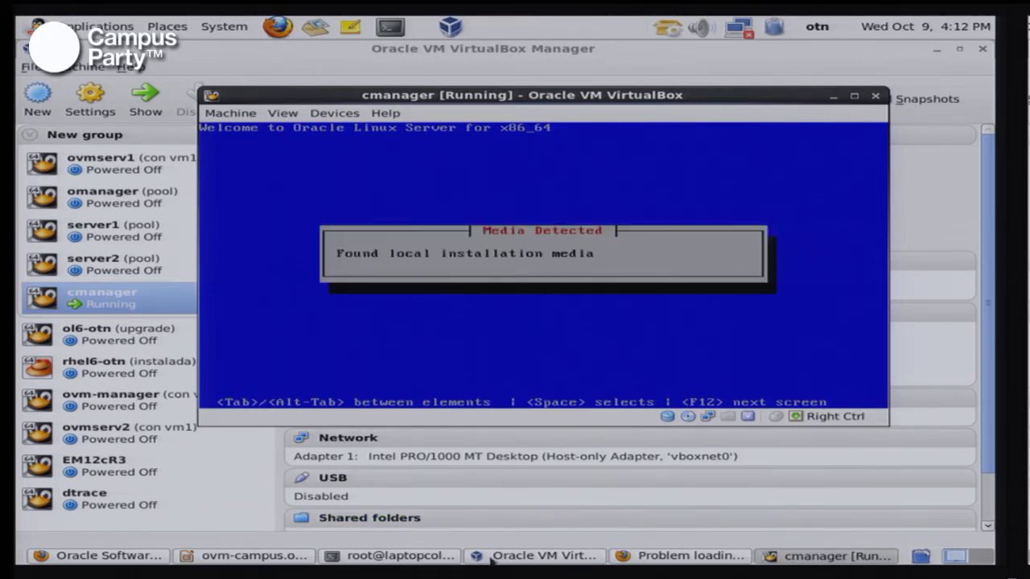
# Step: Switch to the ovm-campus.odp presentation in LibreOffice Impress and review the slides on the installation and configuration process
pyautogui.click(283, 557)
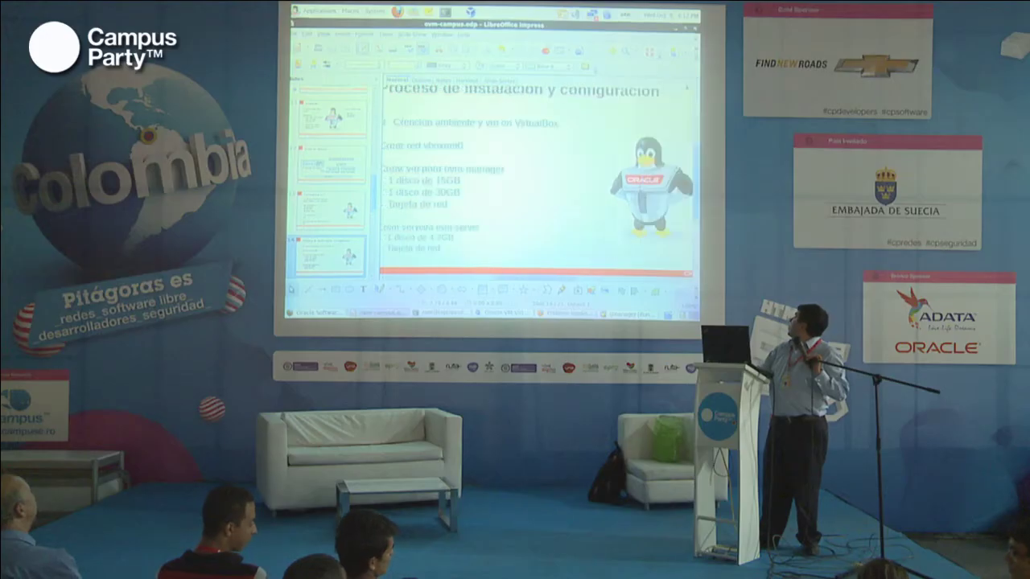
pyautogui.hscroll(-2, 531, 177)
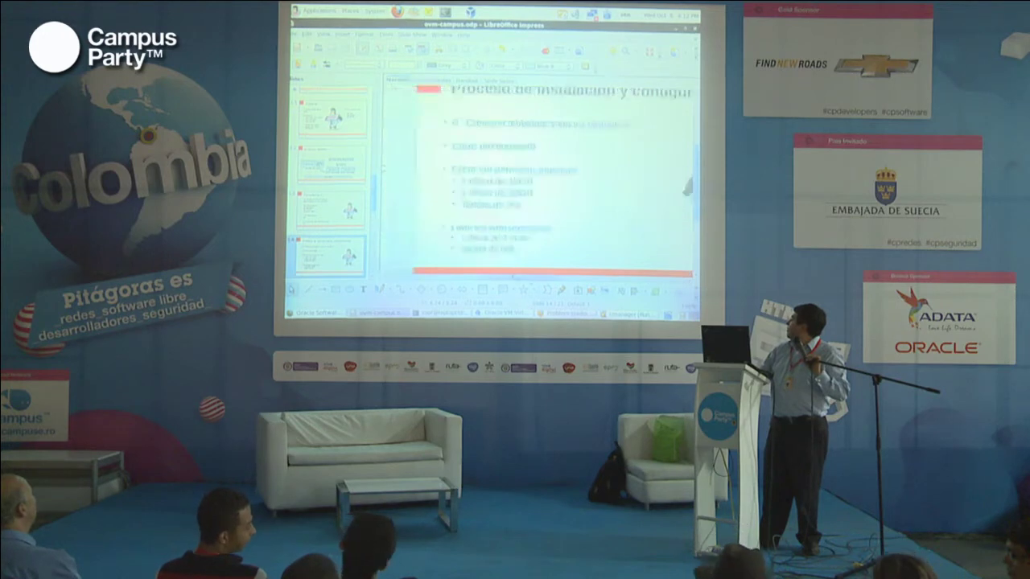
pyautogui.hscroll(3, 530, 177)
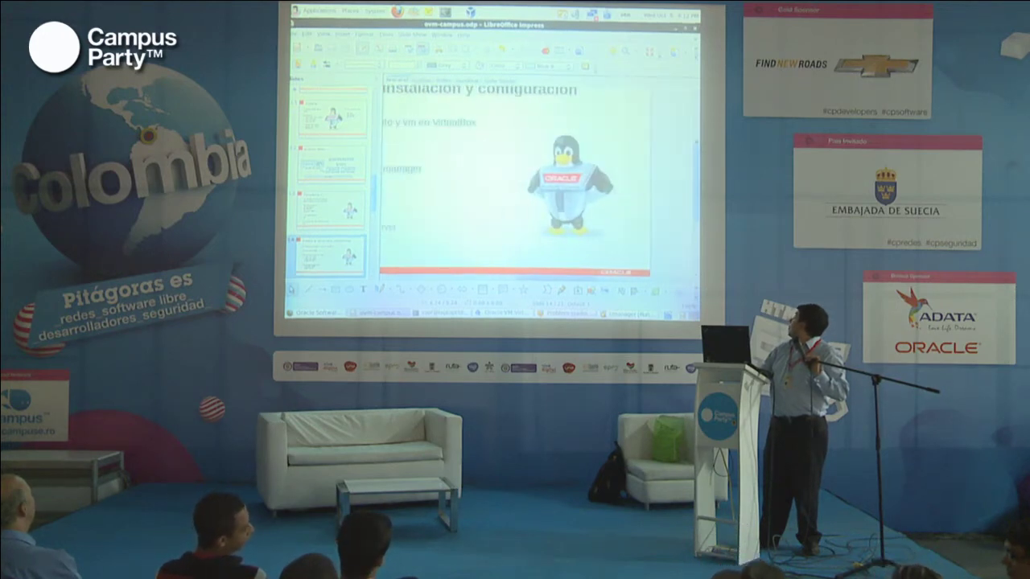
pyautogui.press('pagedown')
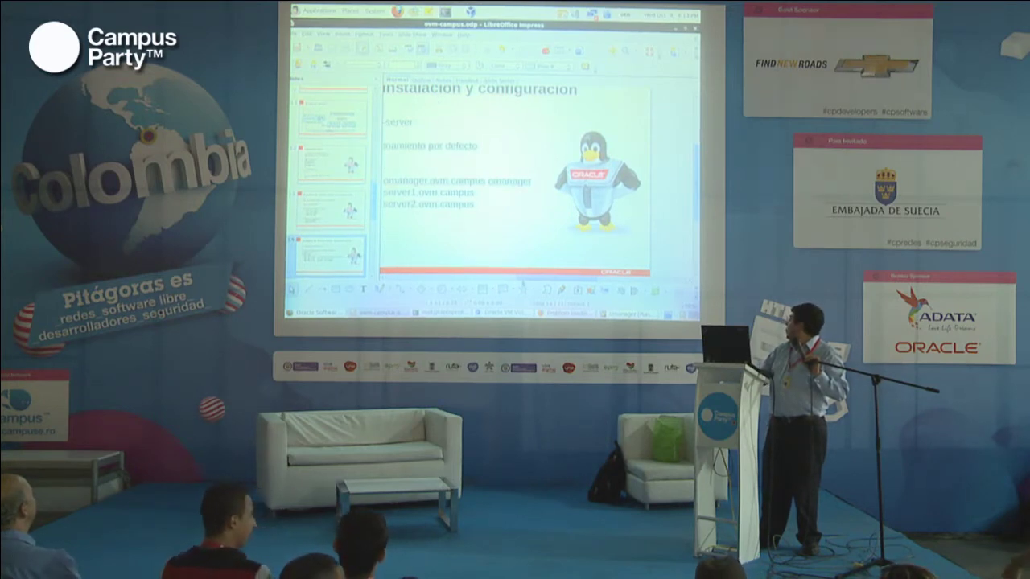
pyautogui.hscroll(-3, 531, 177)
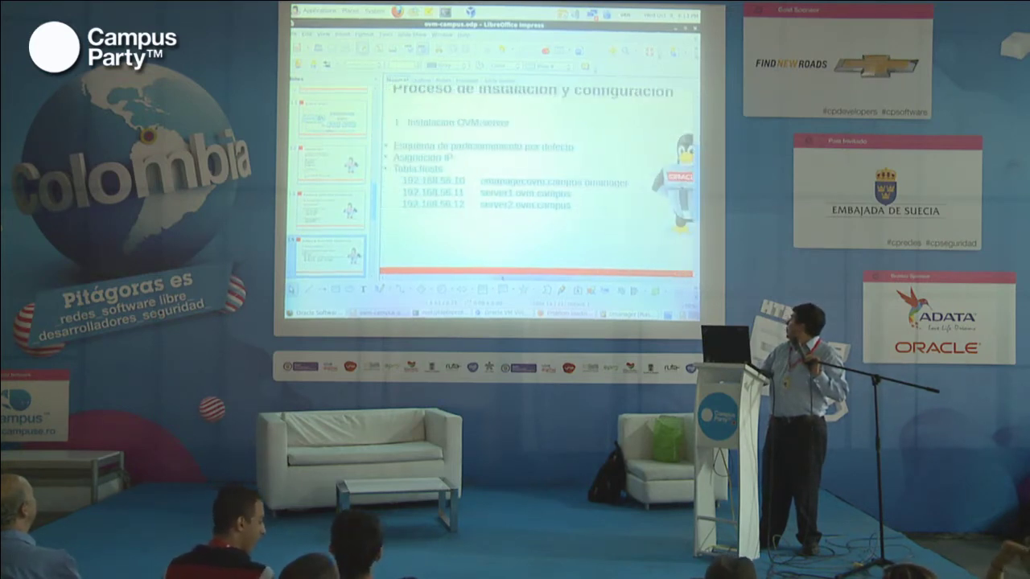
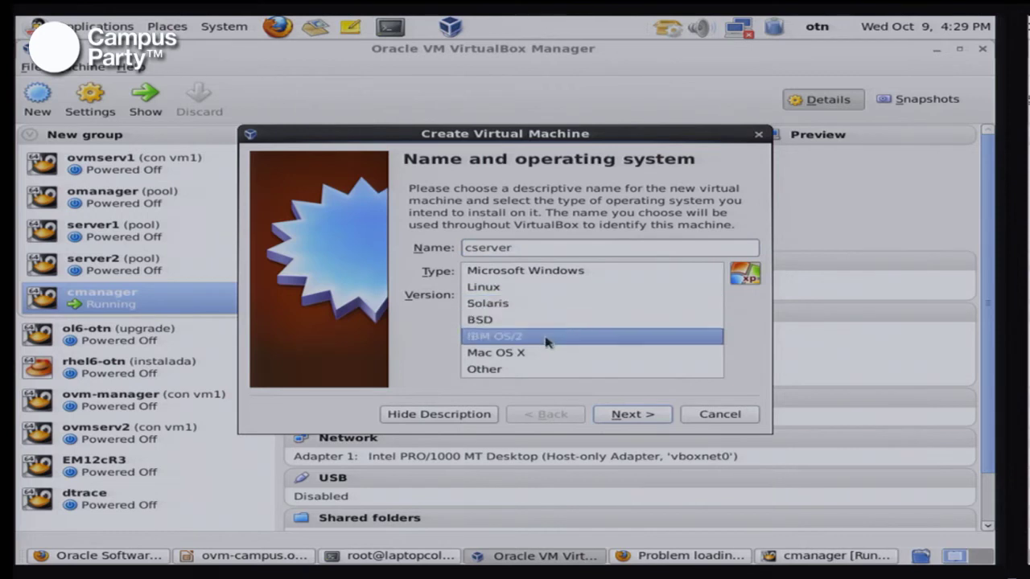
# Step: Set the new cserver virtual machine's type to Linux, version to Oracle (64 bit), and memory size to 2048 MB
pyautogui.click(539, 290)
pyautogui.click(535, 298)
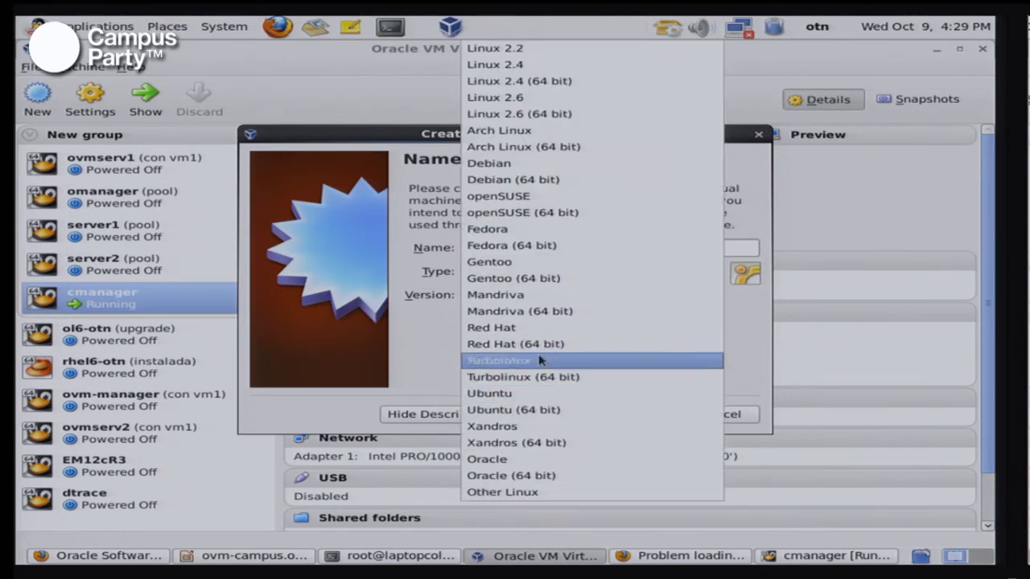
pyautogui.click(555, 480)
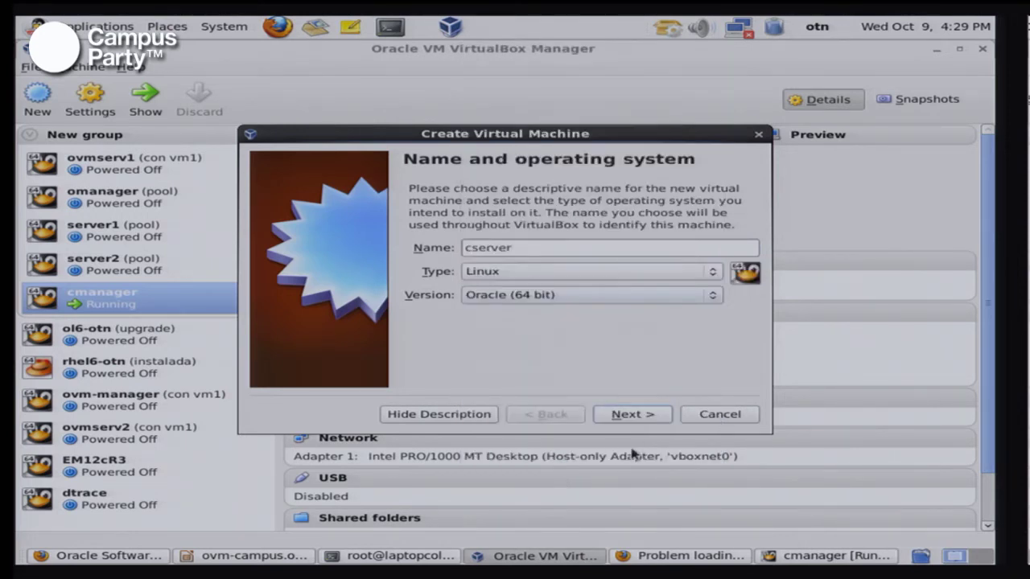
pyautogui.click(634, 415)
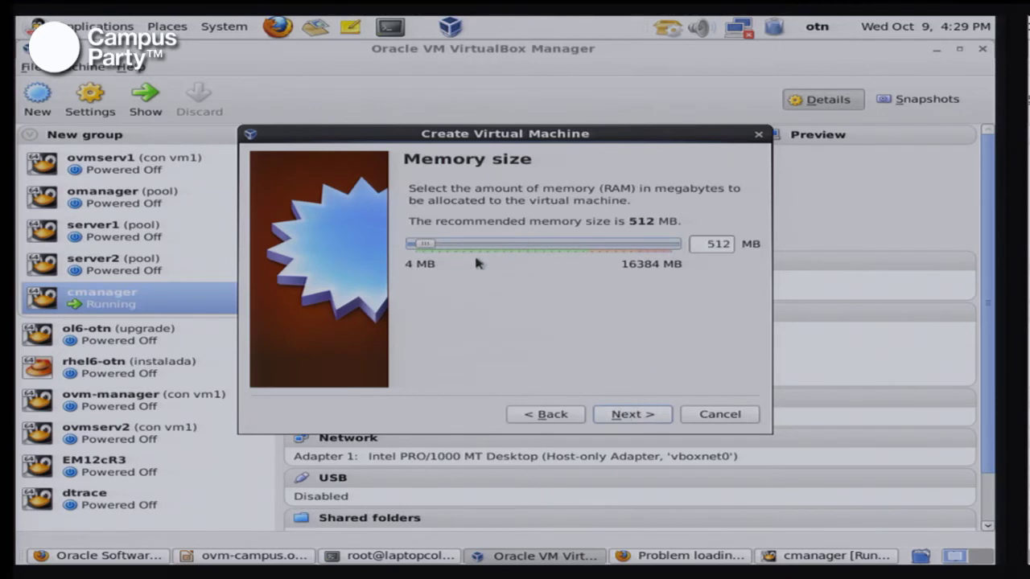
pyautogui.moveTo(433, 244); pyautogui.dragTo(457, 244)
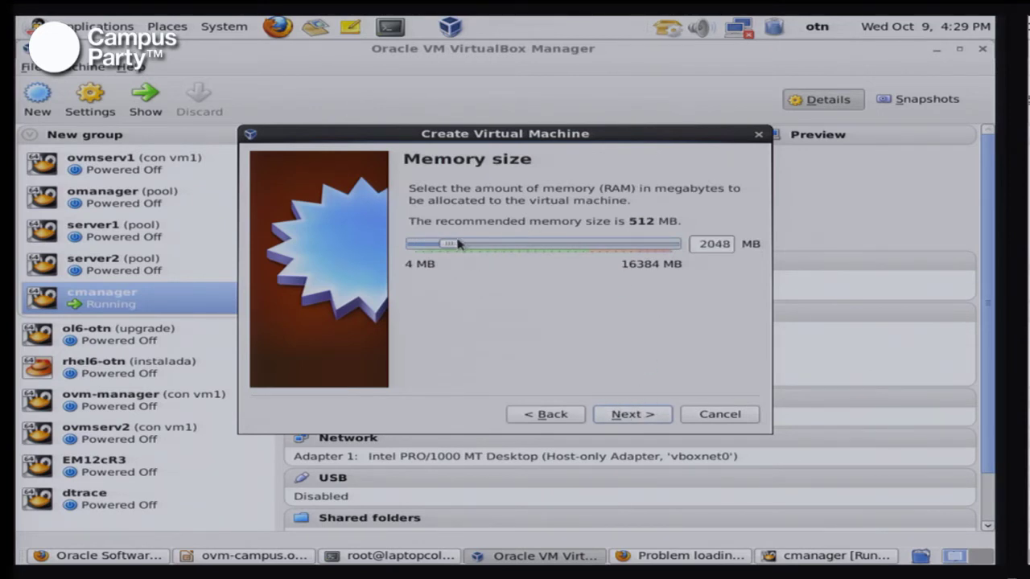
pyautogui.click(632, 414)
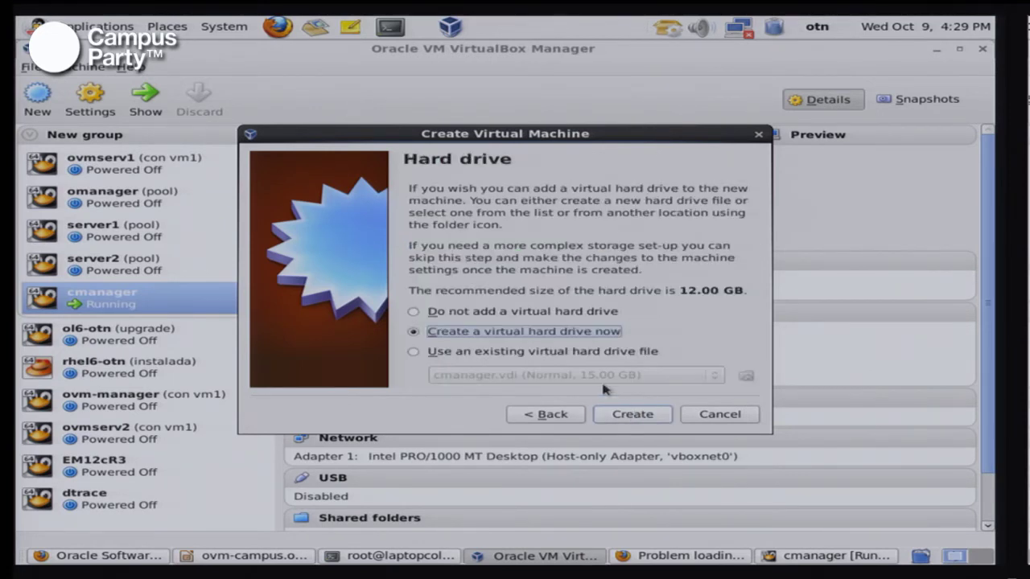
# Step: Create a 4.16 GB VDI virtual hard drive named cserver to complete the new virtual machine
pyautogui.click(651, 415)
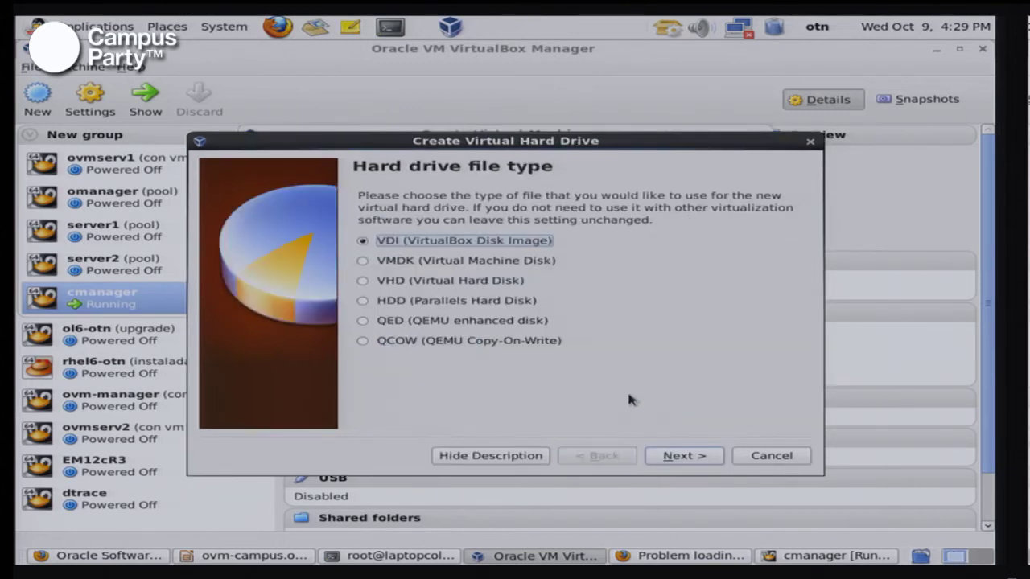
pyautogui.click(708, 458)
pyautogui.click(696, 458)
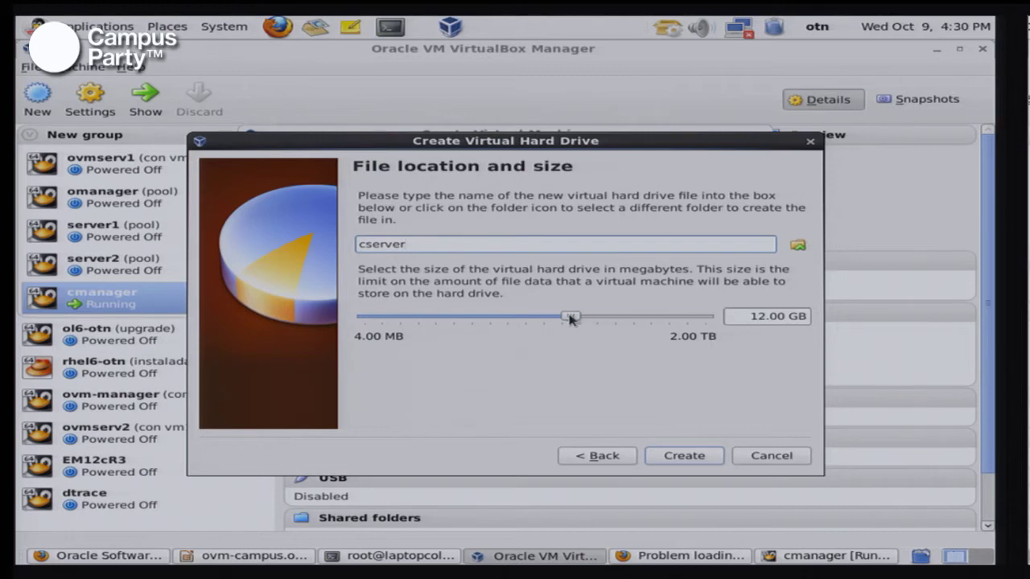
pyautogui.moveTo(571, 316); pyautogui.dragTo(545, 317)
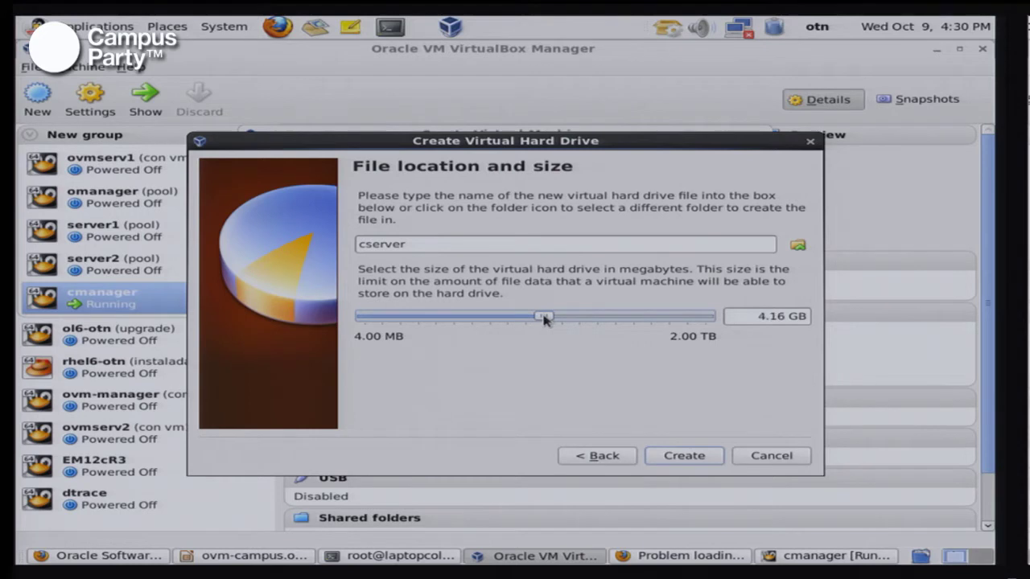
pyautogui.click(708, 457)
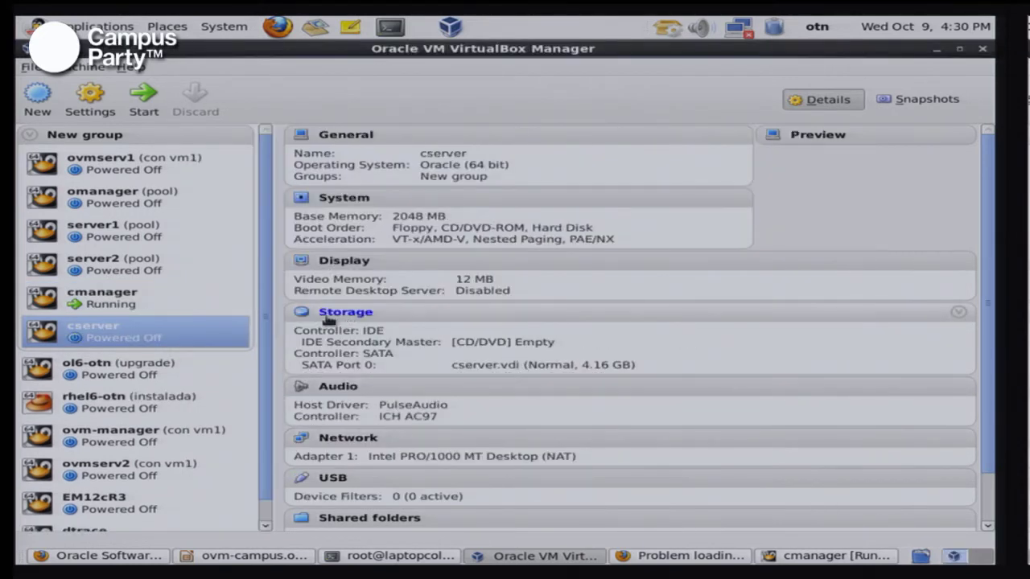
# Step: Open cserver's settings, dismissing the USB warning, and exclude Floppy from the boot order
pyautogui.rightClick(232, 332)
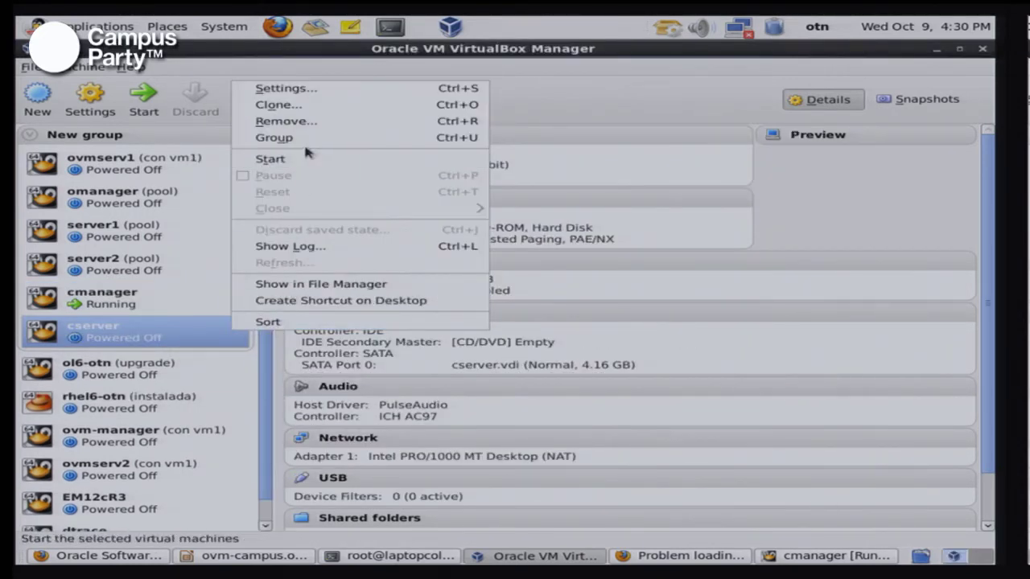
pyautogui.click(310, 87)
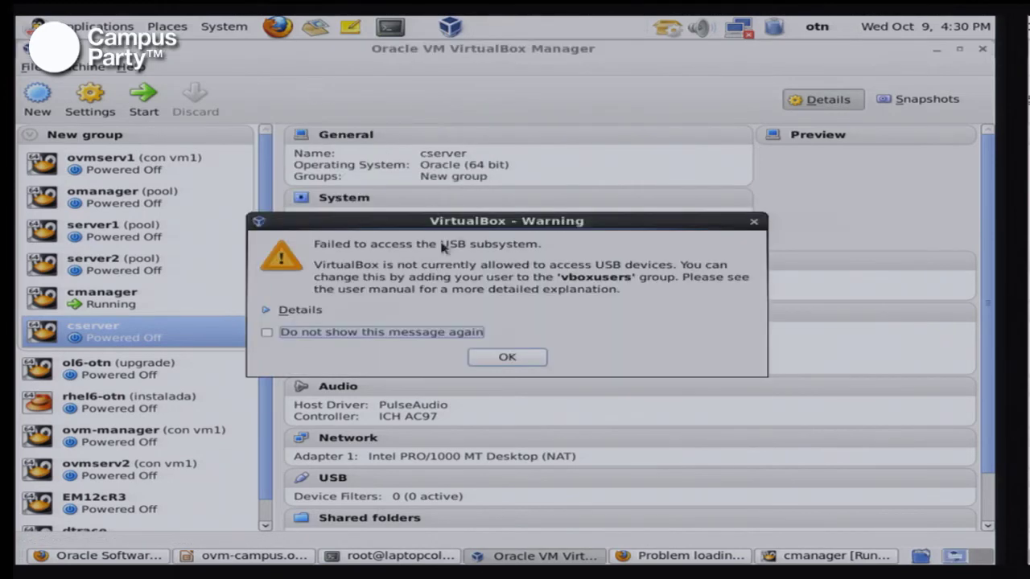
pyautogui.click(505, 357)
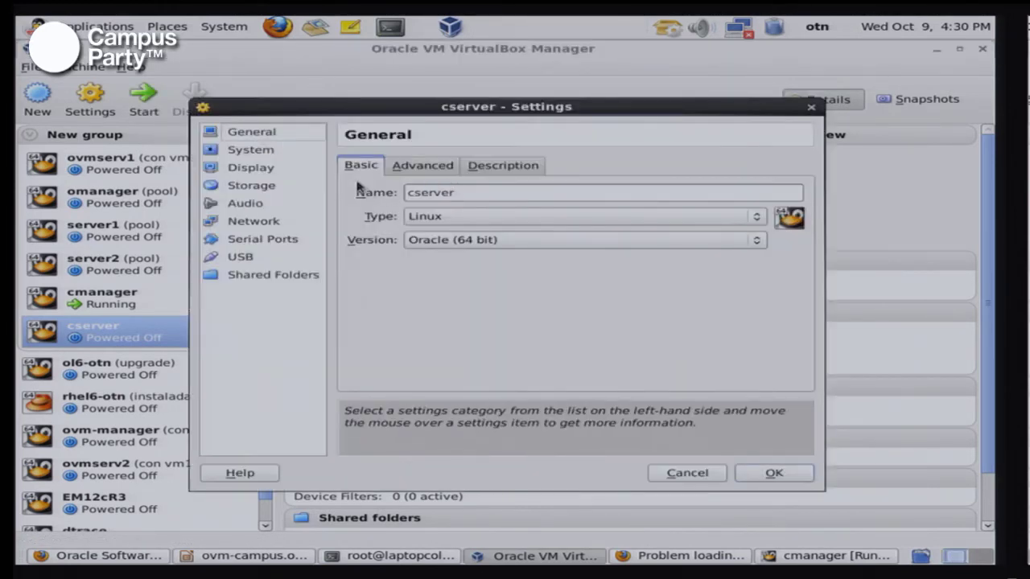
pyautogui.click(290, 155)
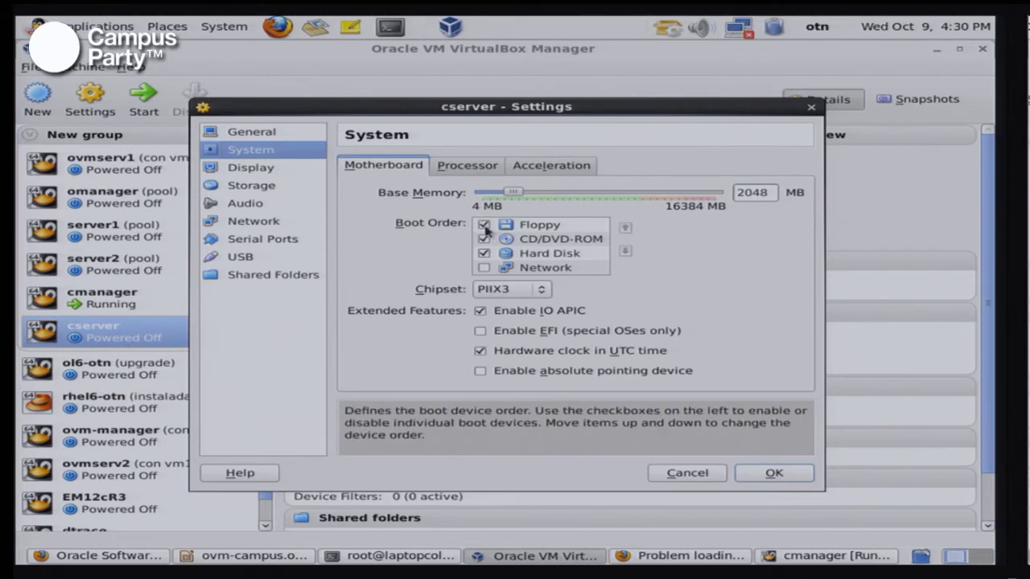
pyautogui.click(283, 164)
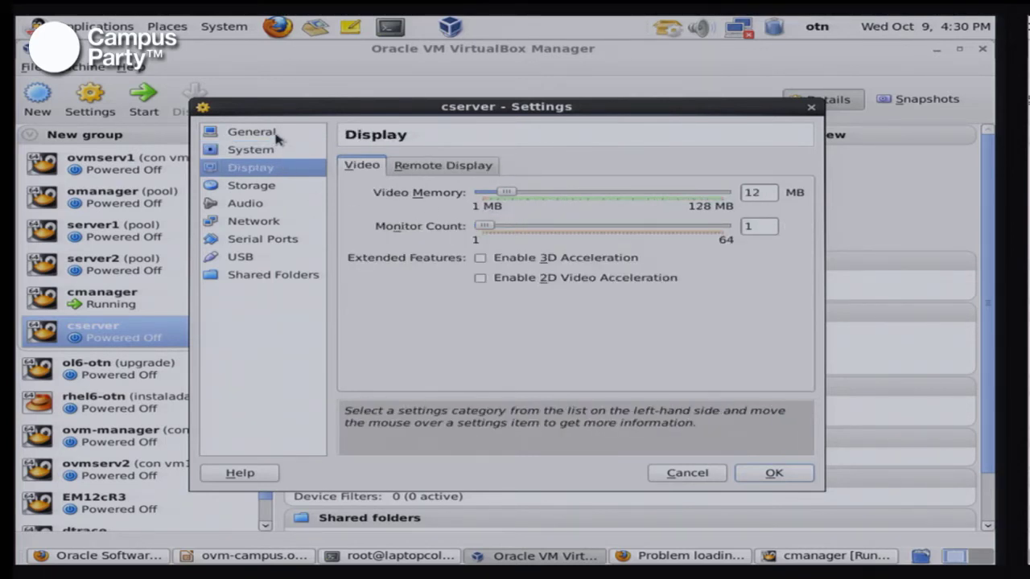
pyautogui.click(278, 136)
pyautogui.click(277, 149)
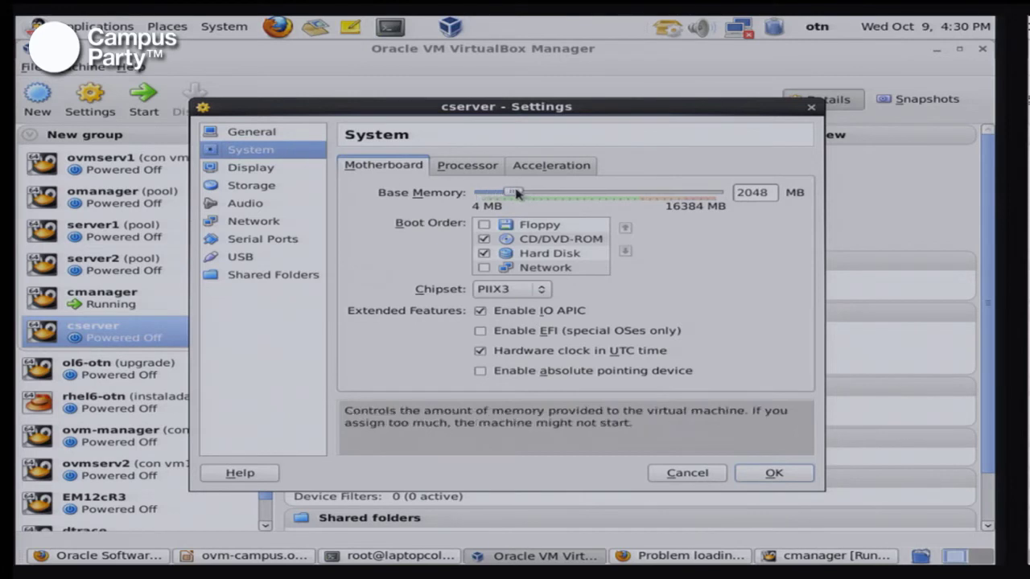
# Step: Increase cserver's processor count and disable its audio
pyautogui.click(491, 167)
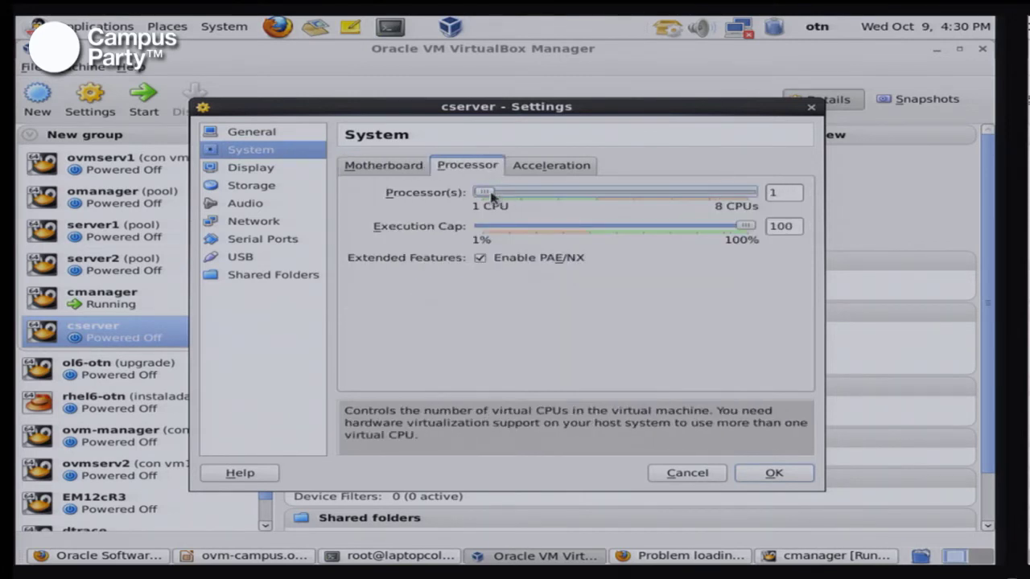
pyautogui.click(509, 193)
pyautogui.click(288, 166)
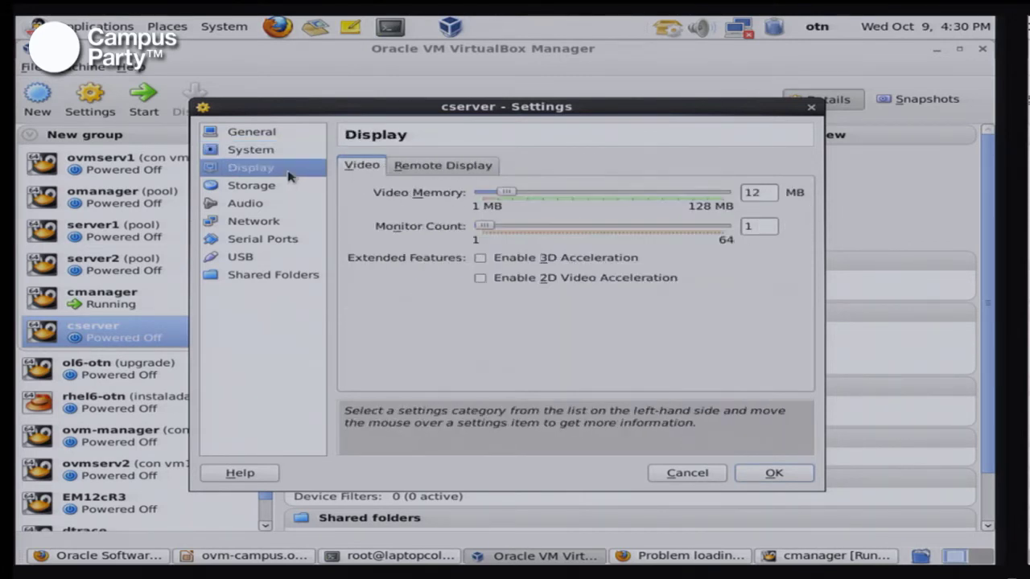
pyautogui.click(286, 189)
pyautogui.click(271, 206)
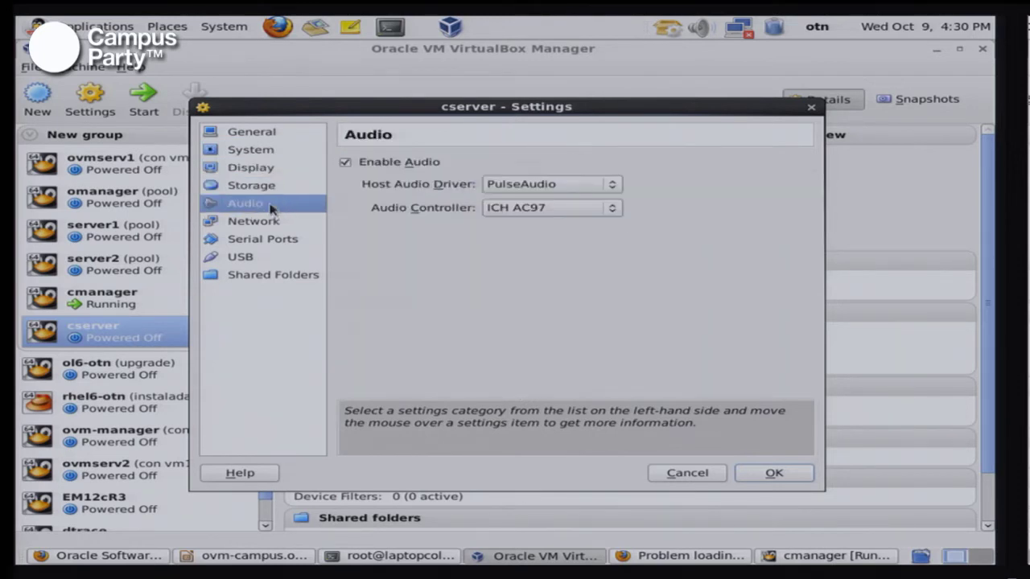
pyautogui.click(346, 162)
# Step: Attach cserver's network Adapter 1 to the Host-only Adapter and set its promiscuous mode to Allow All
pyautogui.click(304, 221)
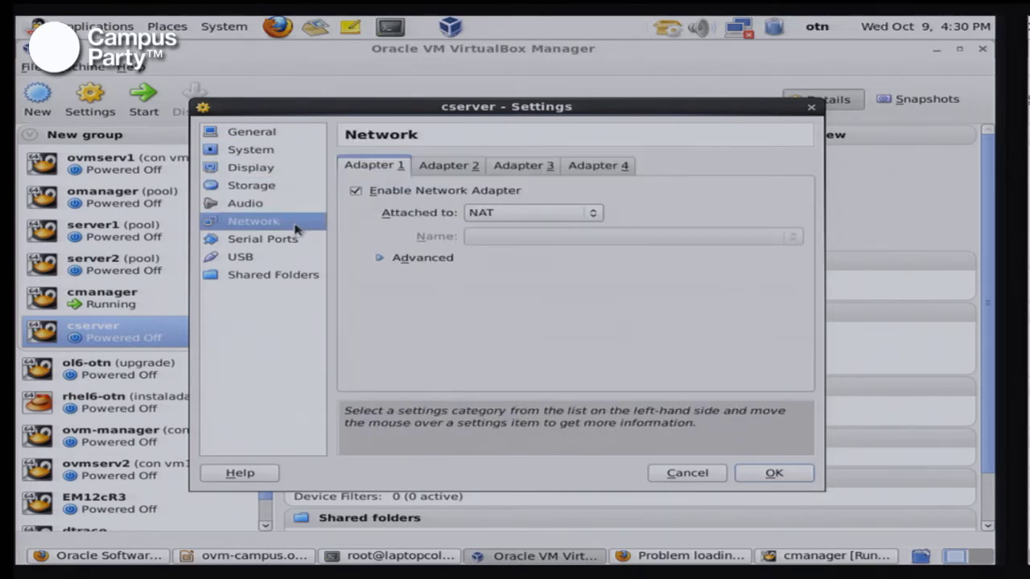
pyautogui.click(538, 211)
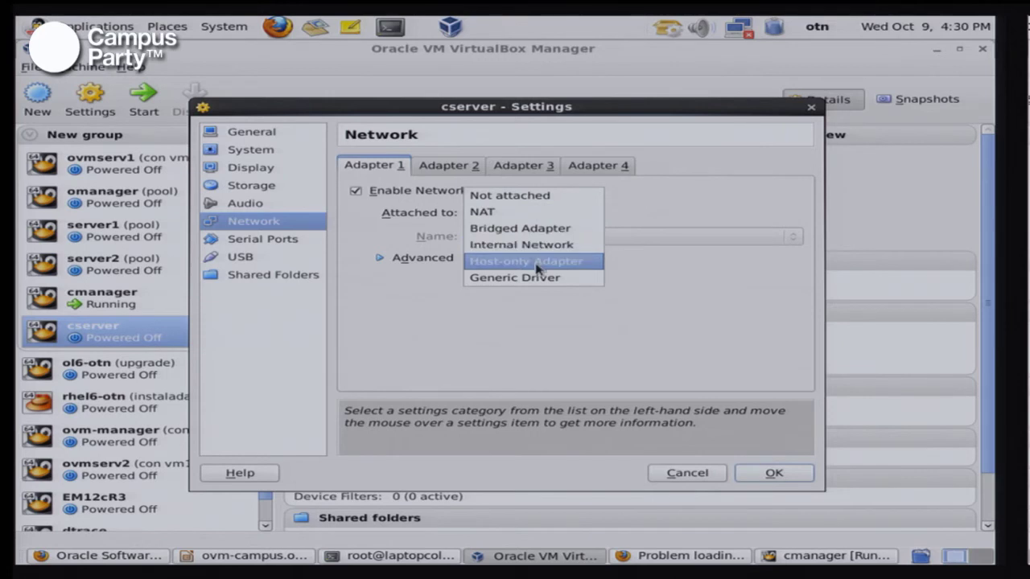
pyautogui.click(537, 261)
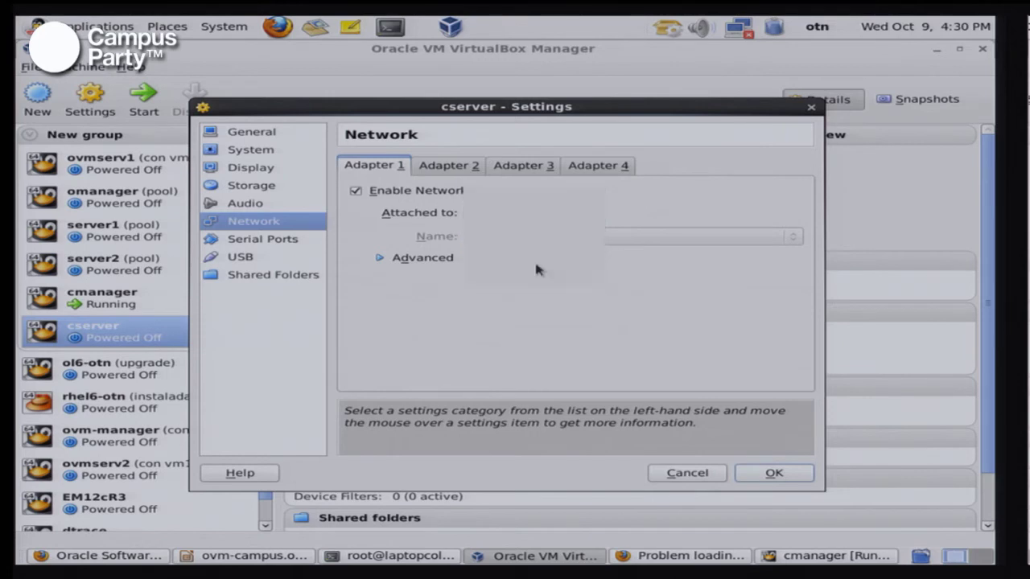
pyautogui.click(419, 261)
pyautogui.click(531, 303)
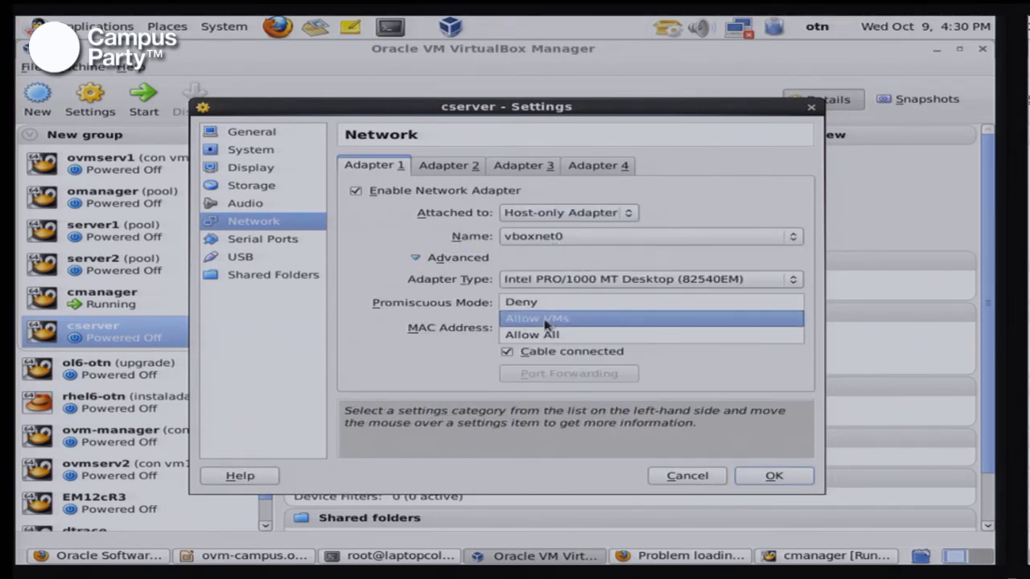
pyautogui.click(545, 336)
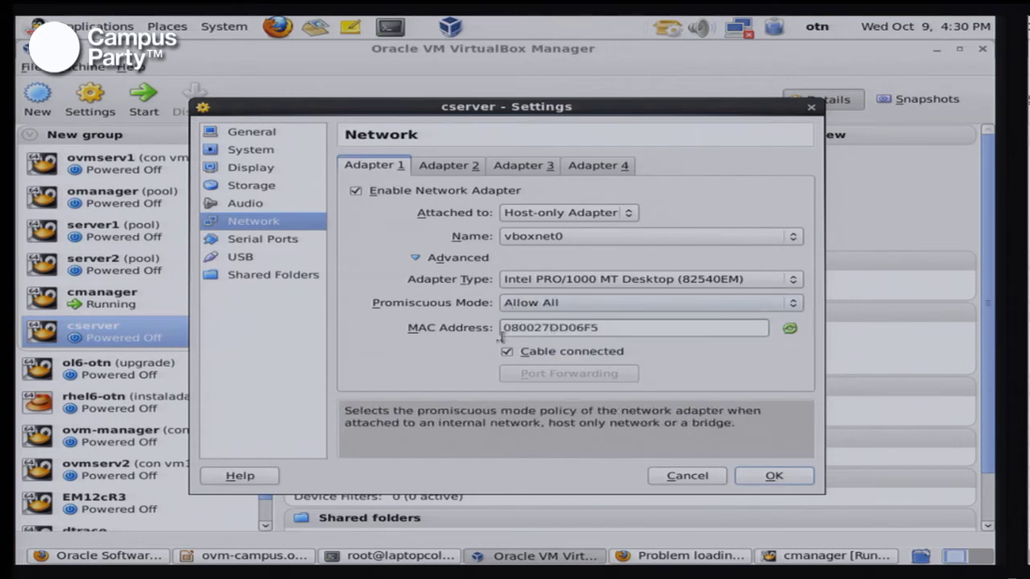
# Step: Disable the USB controller in cserver's settings
pyautogui.click(282, 241)
pyautogui.click(235, 259)
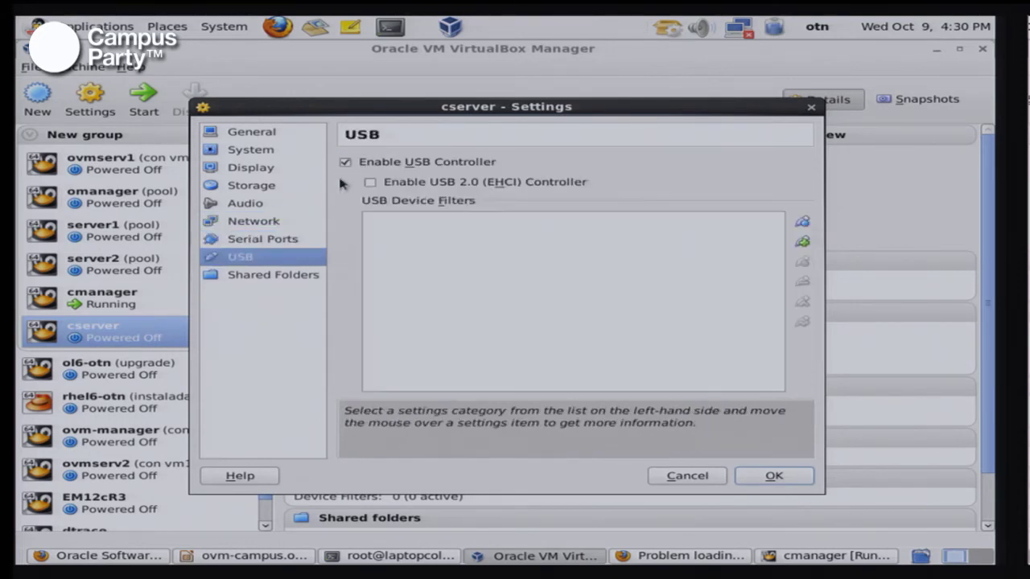
pyautogui.click(345, 163)
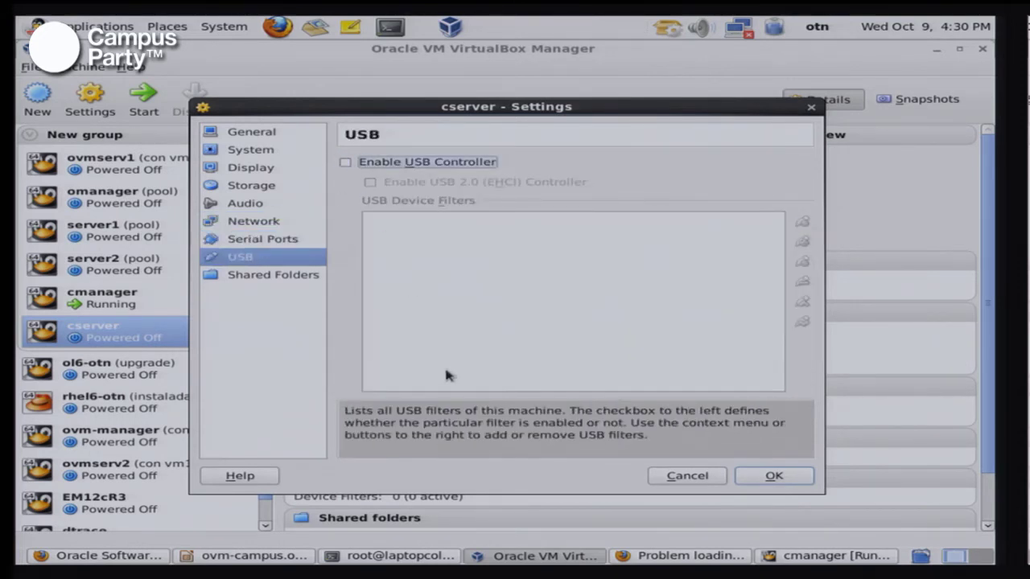
# Step: Load OVM-server-3.2.2-V37306-01.iso into cserver's empty CD/DVD drive and save the machine's settings
pyautogui.click(278, 185)
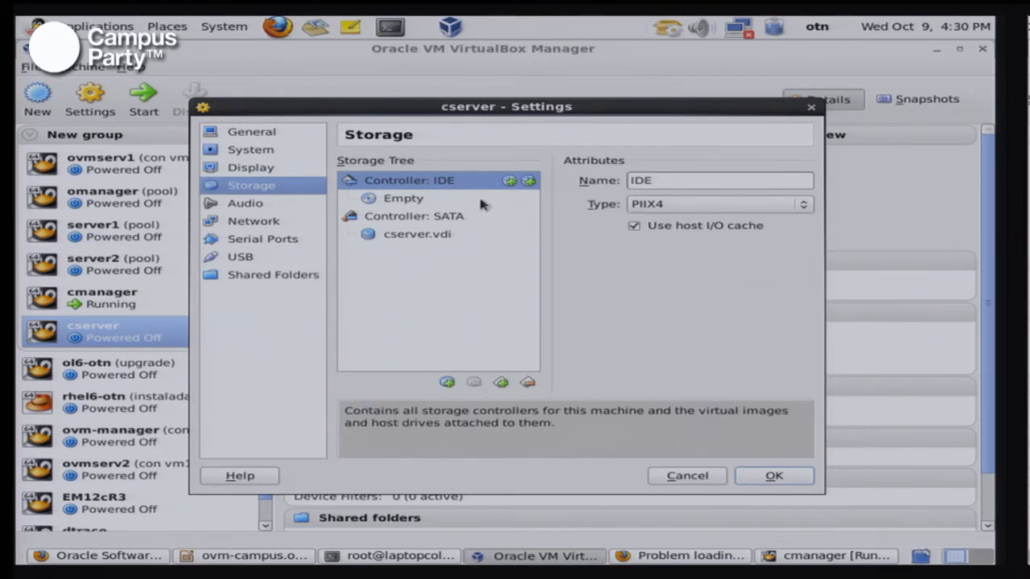
pyautogui.click(484, 203)
pyautogui.click(796, 183)
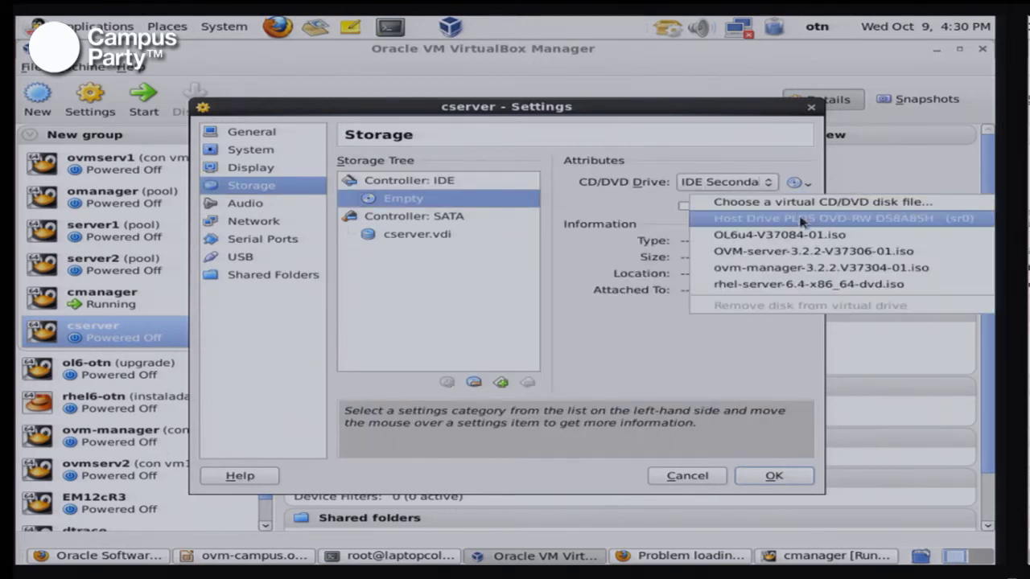
pyautogui.click(809, 252)
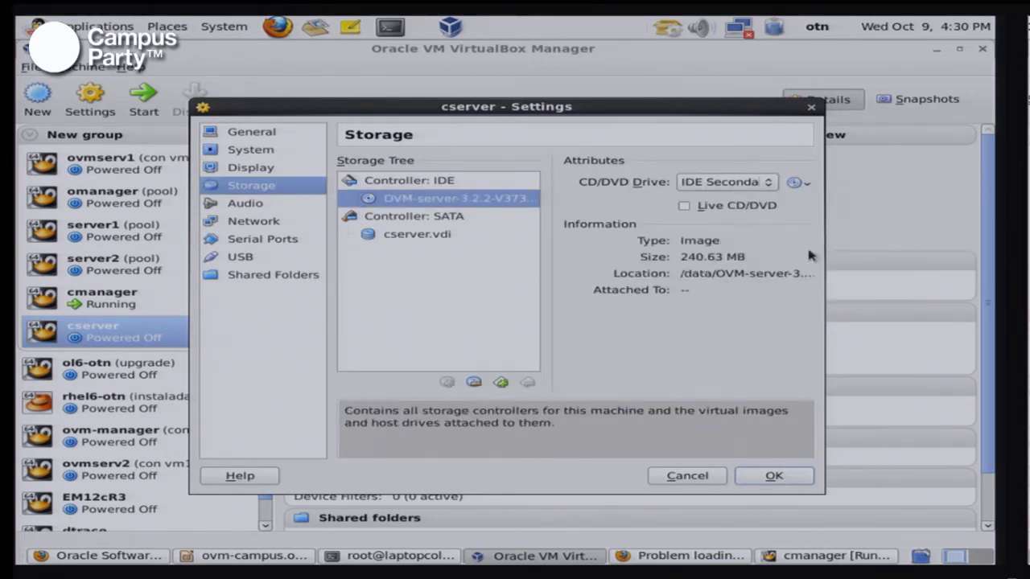
pyautogui.click(768, 477)
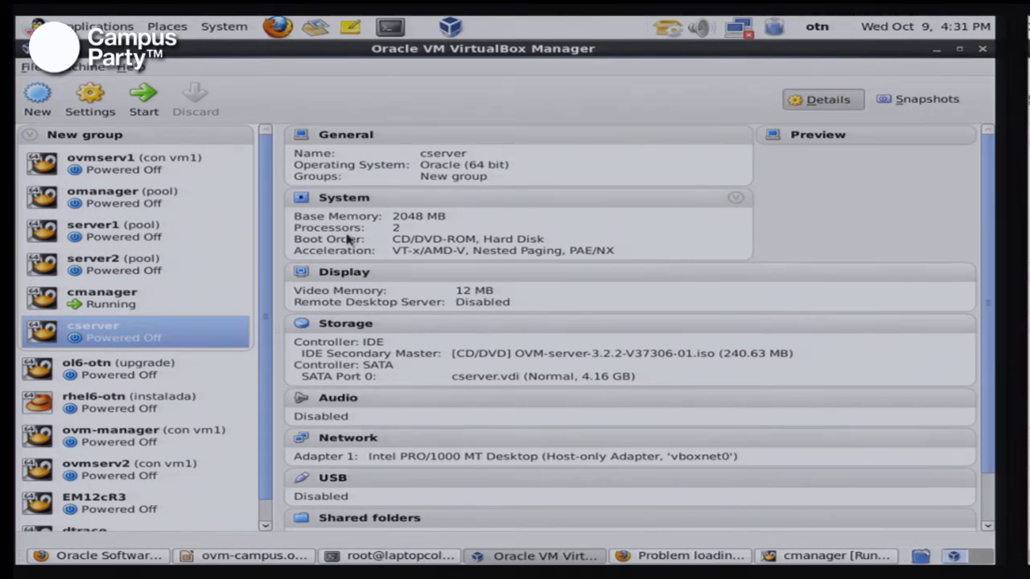
# Step: Start cserver and launch the Oracle VM Server install from its boot prompt, dismissing the mouse integration message
pyautogui.click(144, 105)
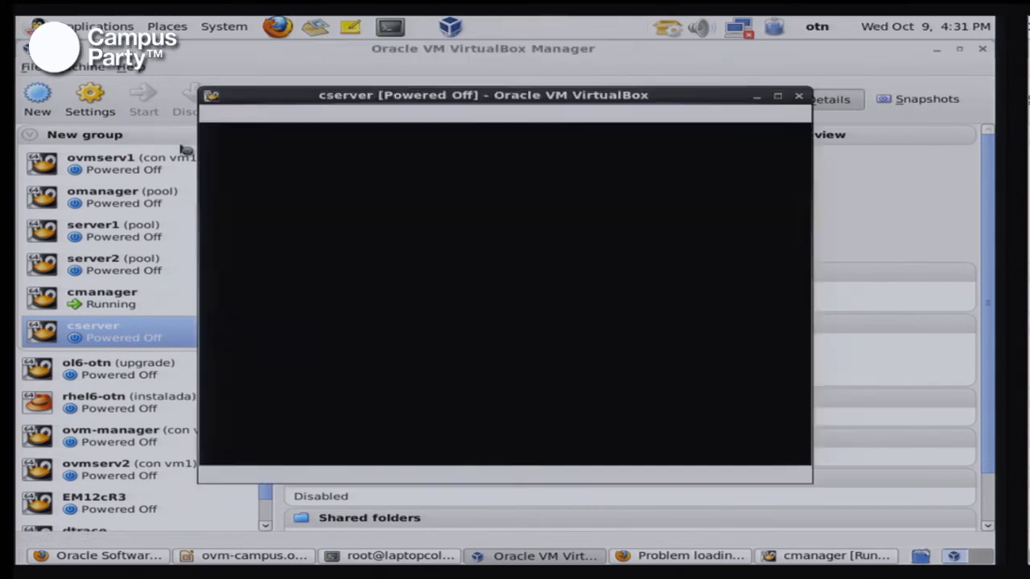
pyautogui.click(506, 415)
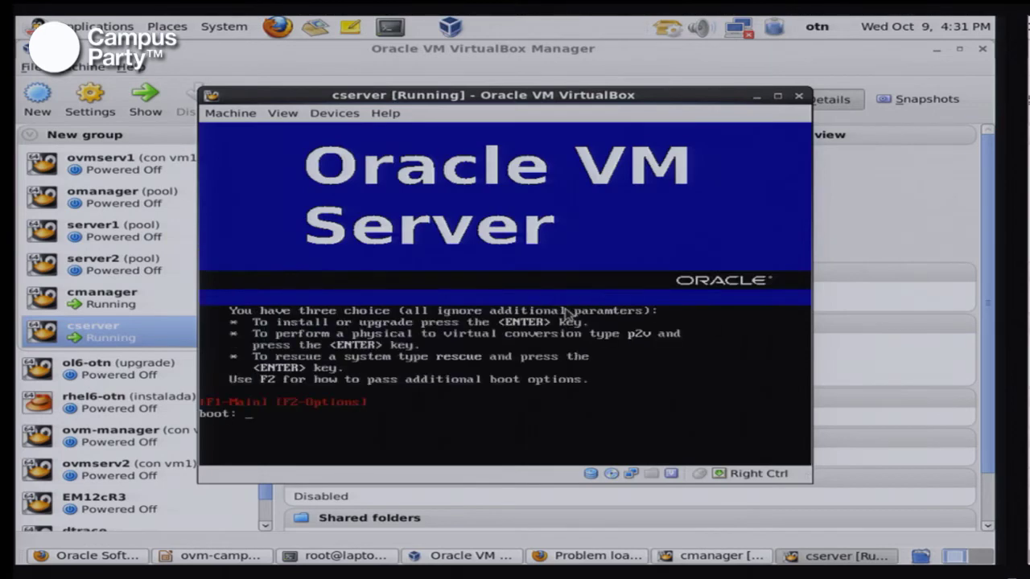
pyautogui.press('Return')
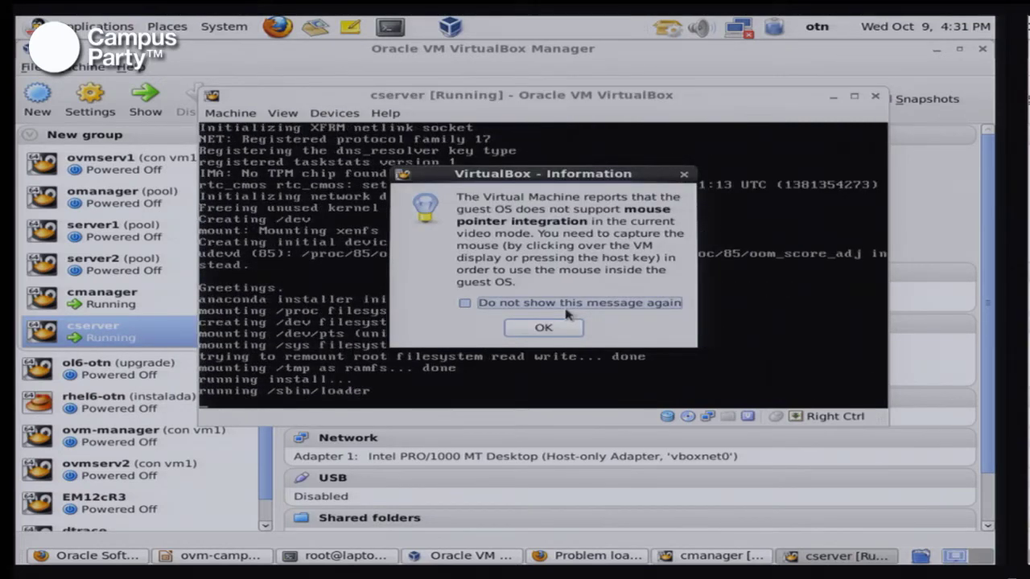
pyautogui.press('Return')
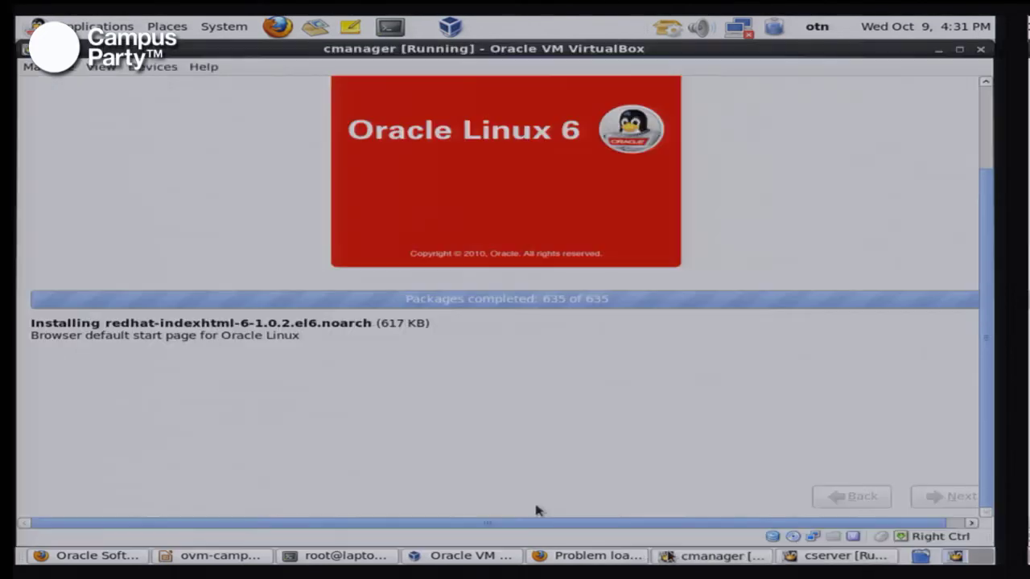
# Step: Check the progress of cmanager's package installation and return to the cserver console
pyautogui.click(670, 556)
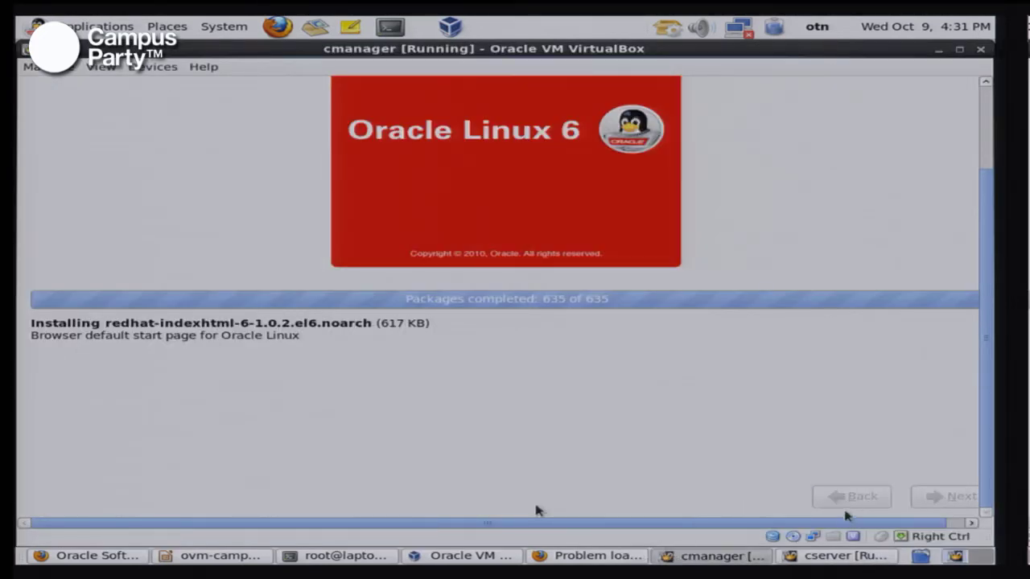
pyautogui.moveTo(849, 521); pyautogui.dragTo(869, 522)
pyautogui.click(809, 555)
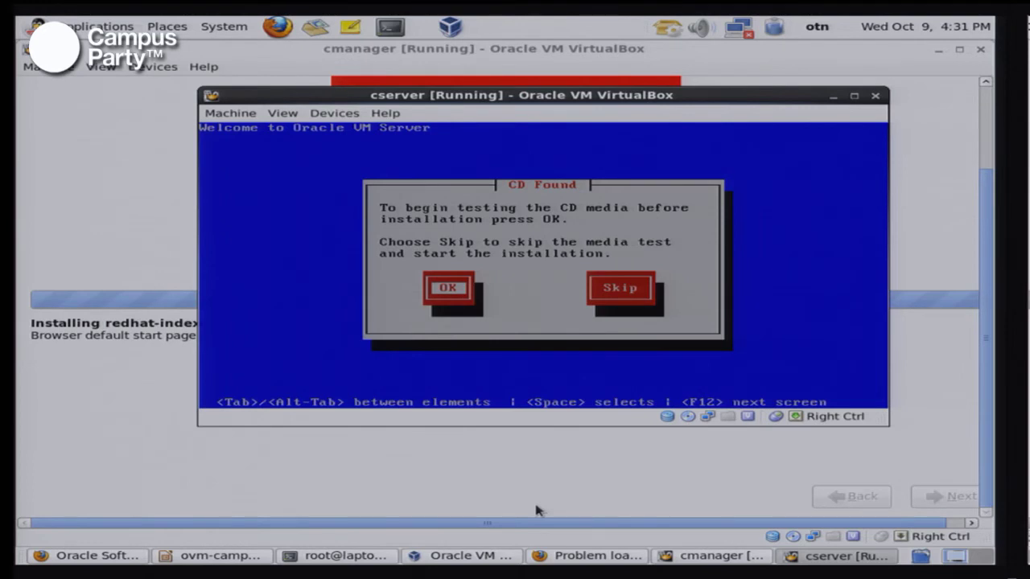
# Step: Skip the CD media test and select the us keyboard model in the cserver installer
pyautogui.press('Tab')
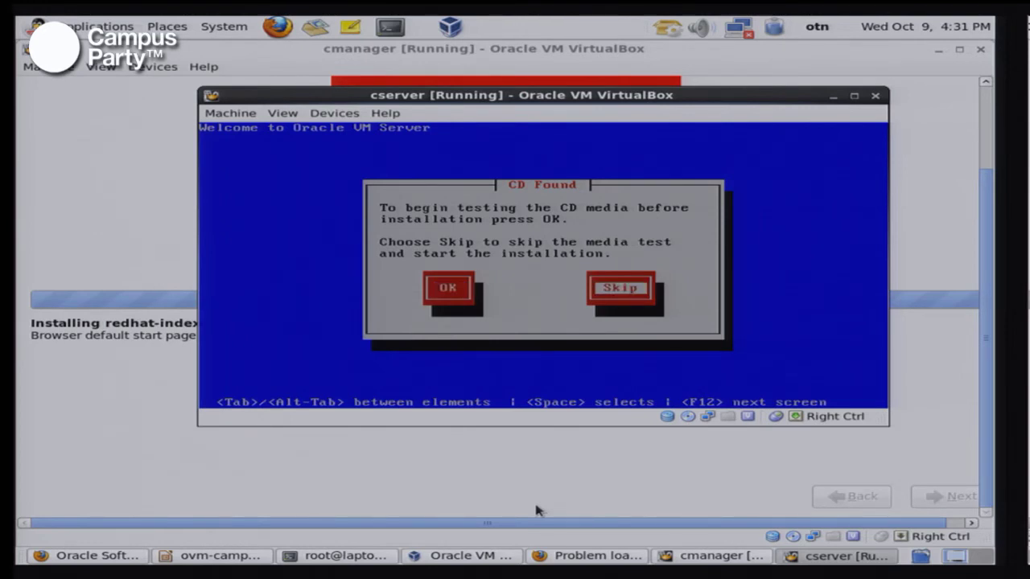
pyautogui.press('space')
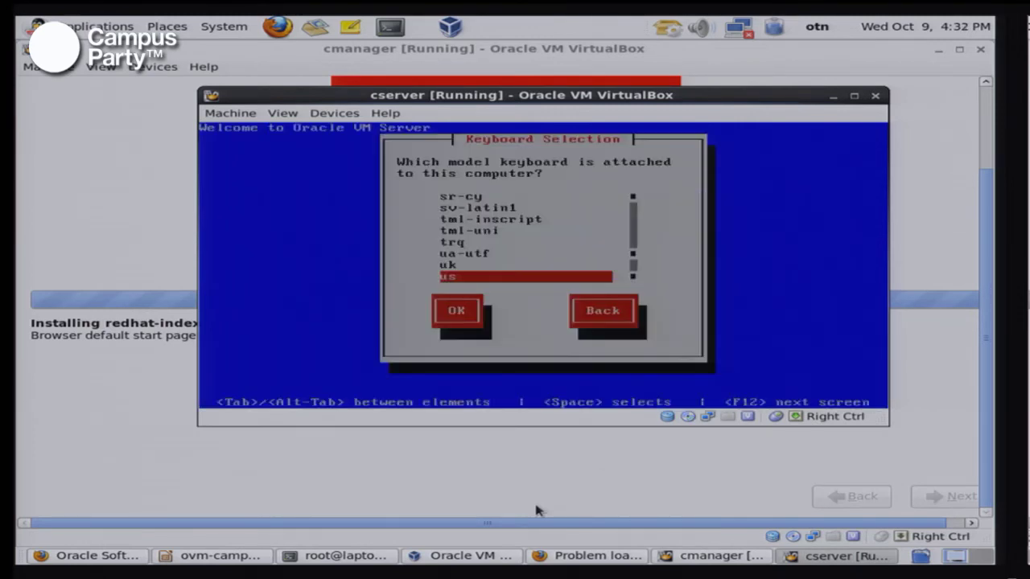
pyautogui.press('Return')
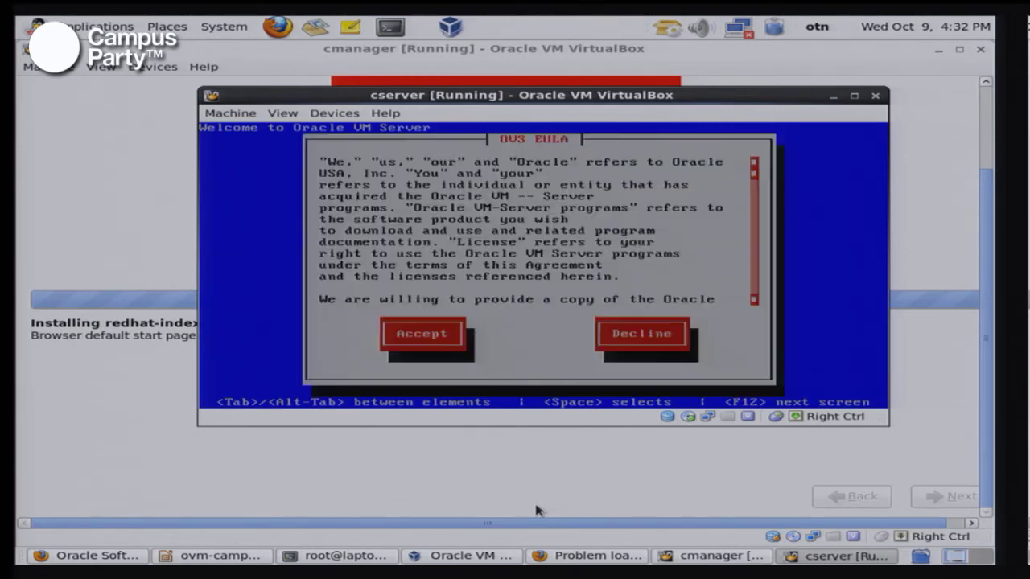
# Step: Accept the OVS license agreement and agree to initialize drive sda, erasing all data
pyautogui.press('Down')
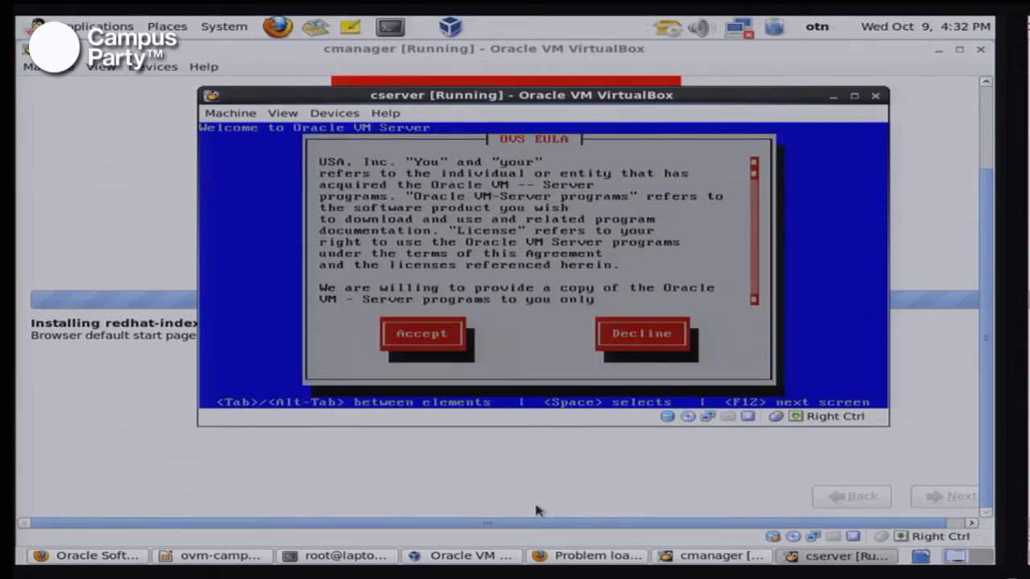
pyautogui.press('Tab')
pyautogui.press('Return')
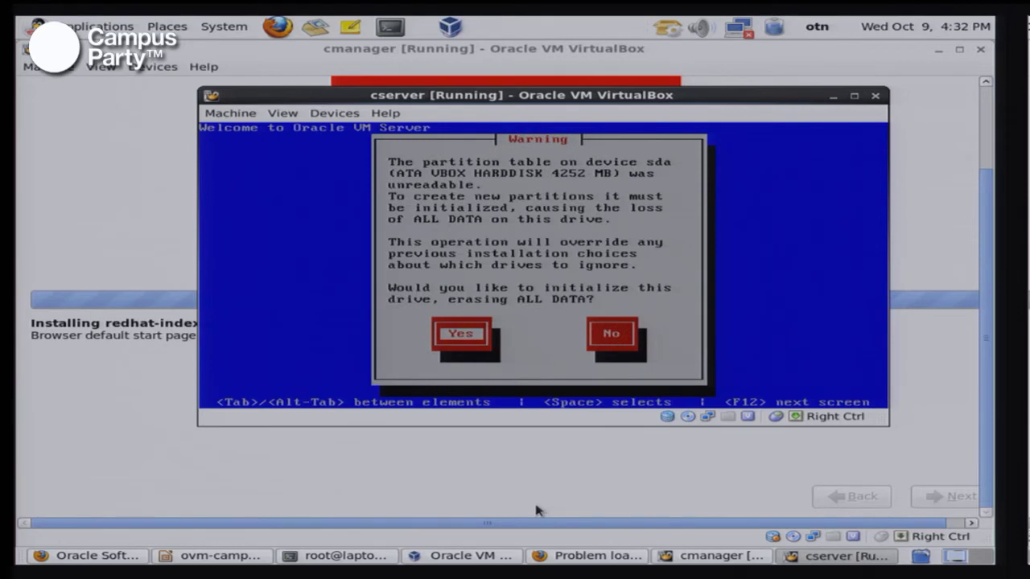
pyautogui.press('Return')
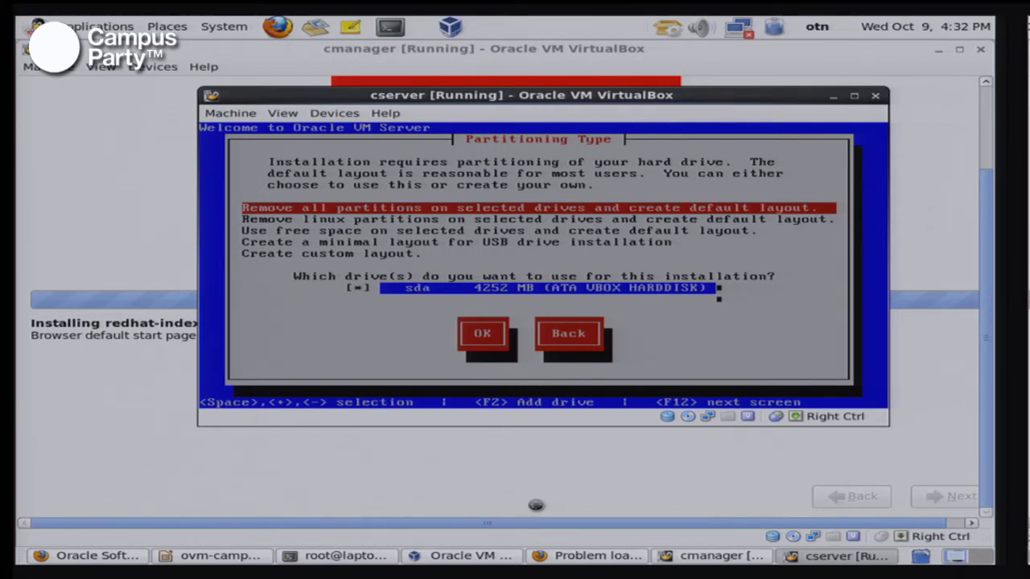
# Step: Choose to remove all partitions on sda and create the default layout, confirming the data removal
pyautogui.press('Tab')
pyautogui.press('Tab')
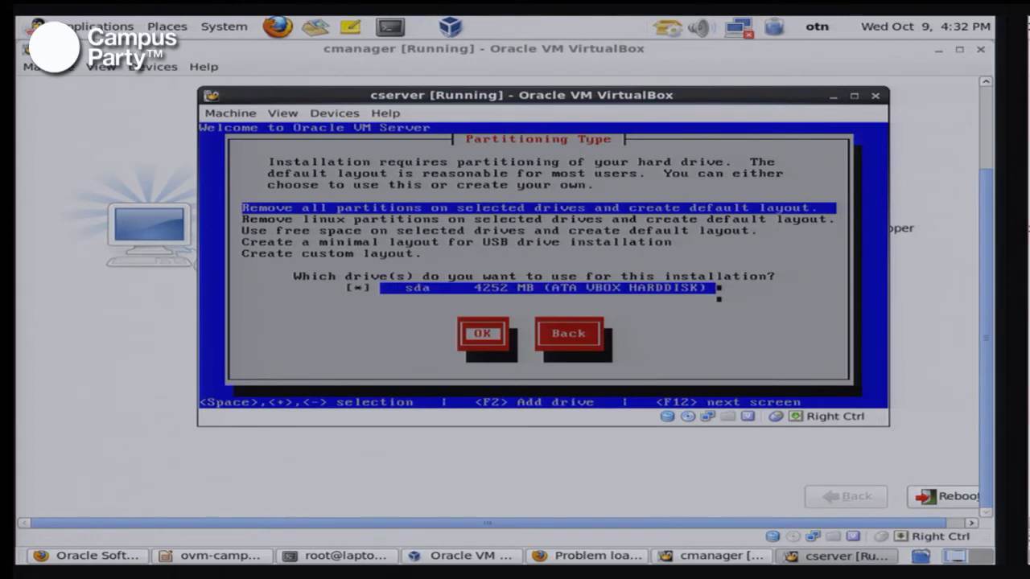
pyautogui.press('Return')
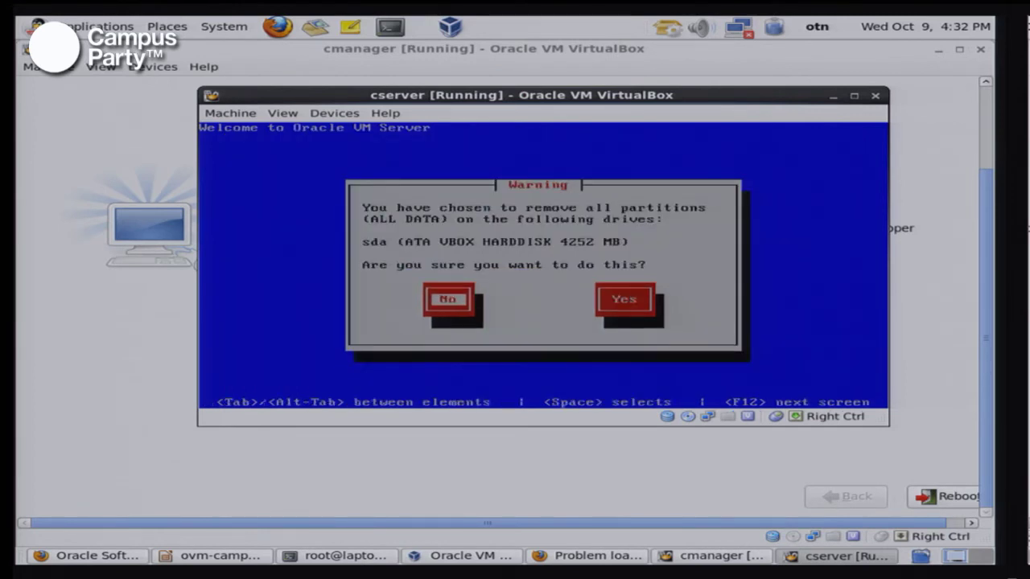
pyautogui.press('Tab')
pyautogui.press('Return')
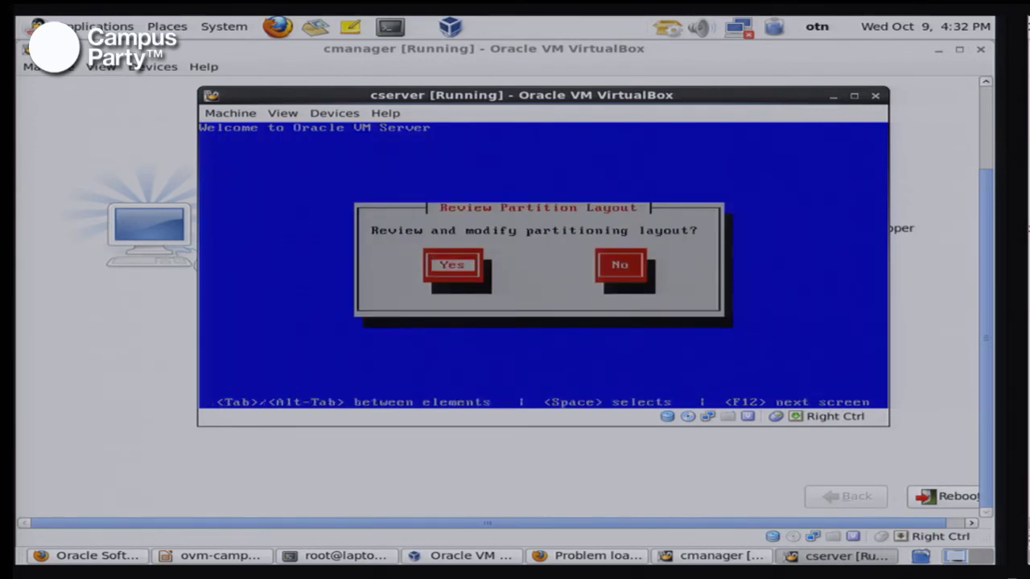
# Step: Review the proposed partition layout for /dev/sda and accept it without modifications
pyautogui.press('Return')
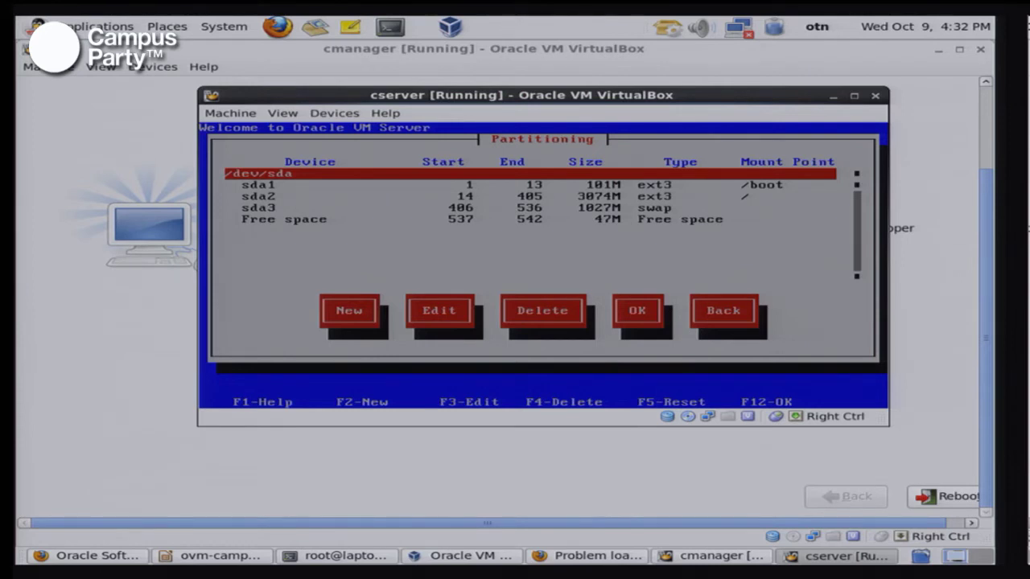
pyautogui.press('Tab')
pyautogui.press('Tab')
pyautogui.press('Tab')
pyautogui.press('Tab')
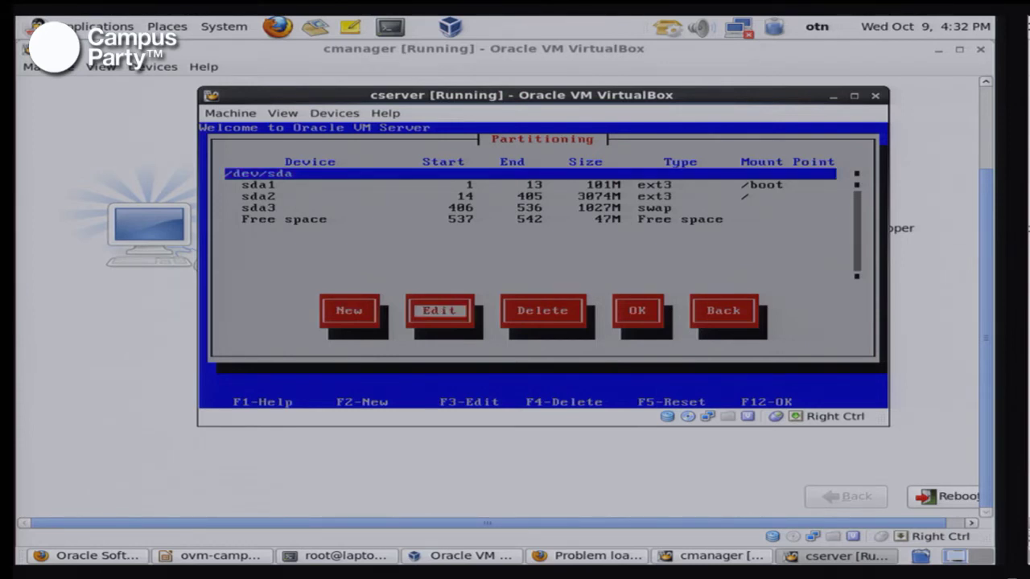
pyautogui.press('Return')
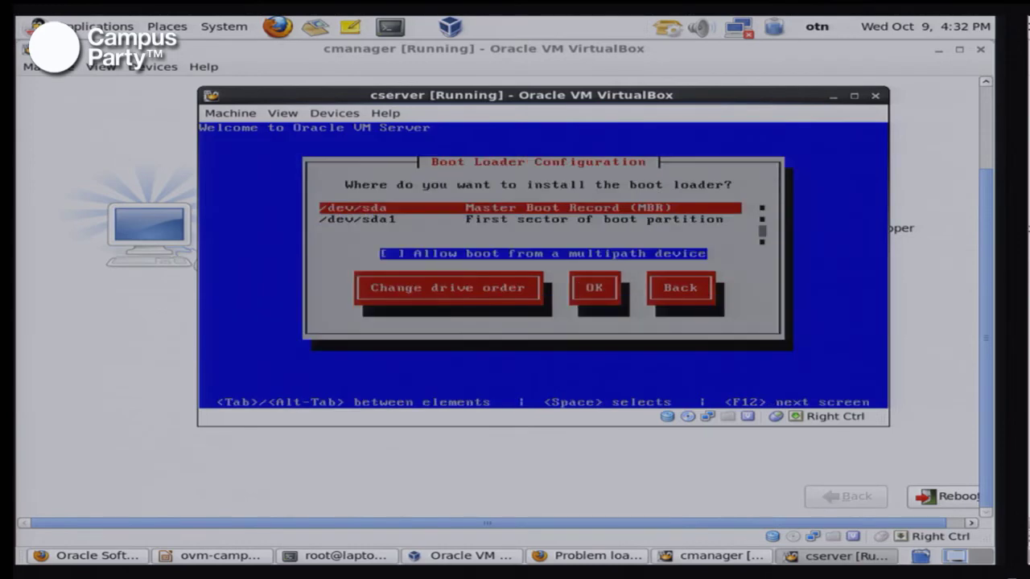
# Step: Install the boot loader in the Master Boot Record of /dev/sda and accept the offered management network interface
pyautogui.press('Tab')
pyautogui.press('Tab')
pyautogui.press('Tab')
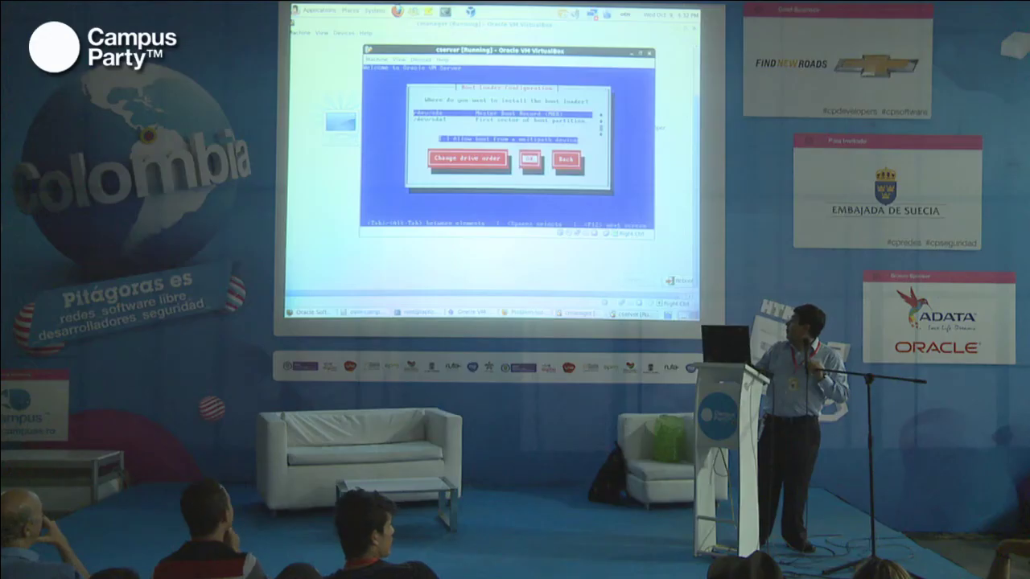
pyautogui.press('Return')
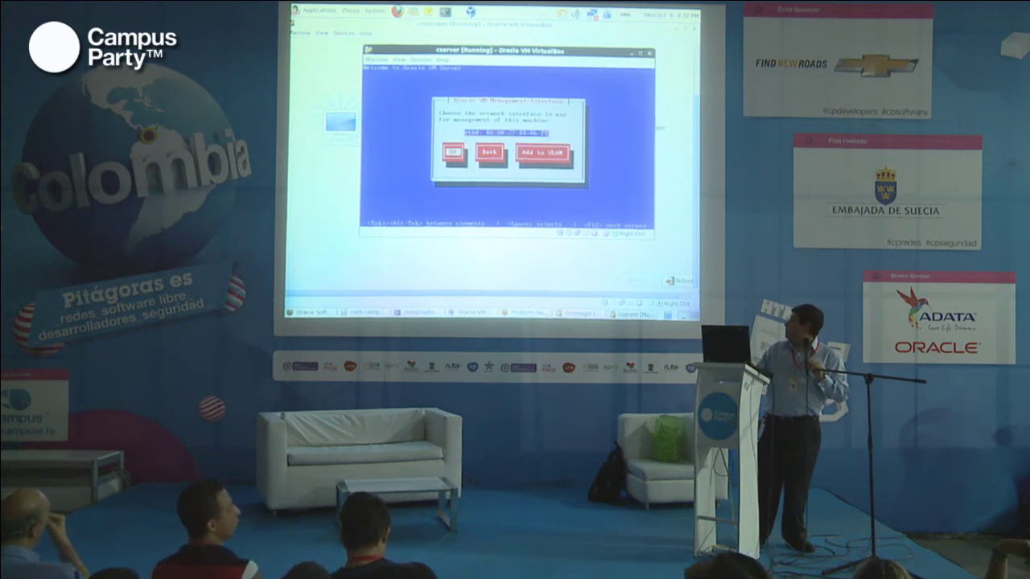
pyautogui.press('Return')
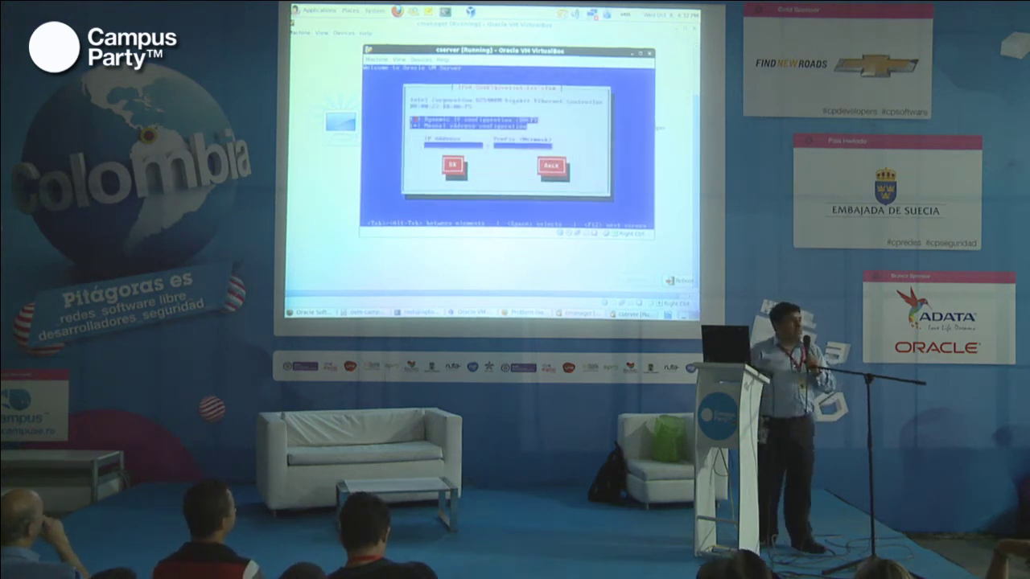
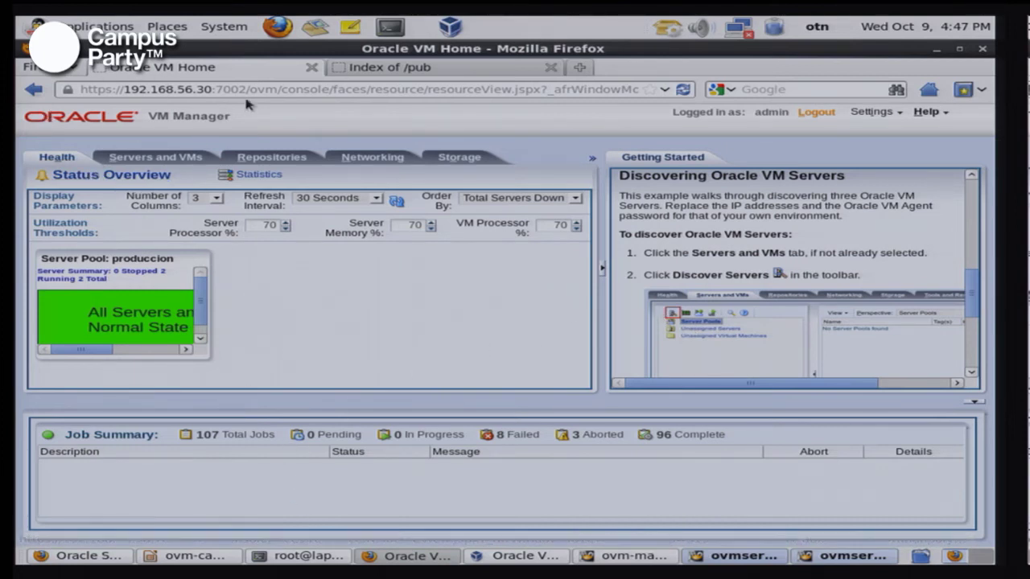
# Step: Shrink the Oracle VM Manager browser window to view the running virtual machines behind it, and maximize it again
pyautogui.click(959, 50)
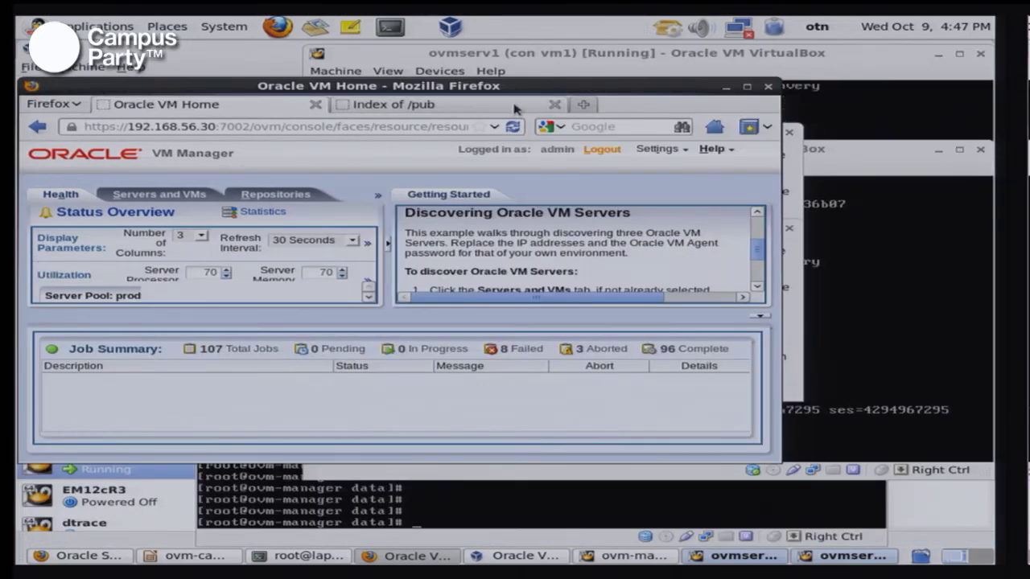
pyautogui.moveTo(491, 86); pyautogui.dragTo(509, 90)
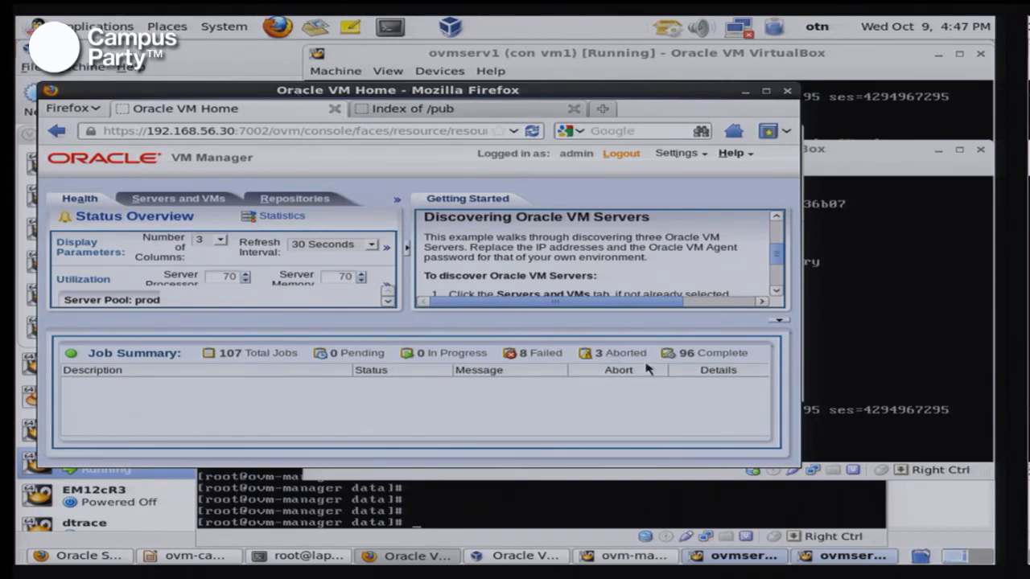
pyautogui.click(765, 90)
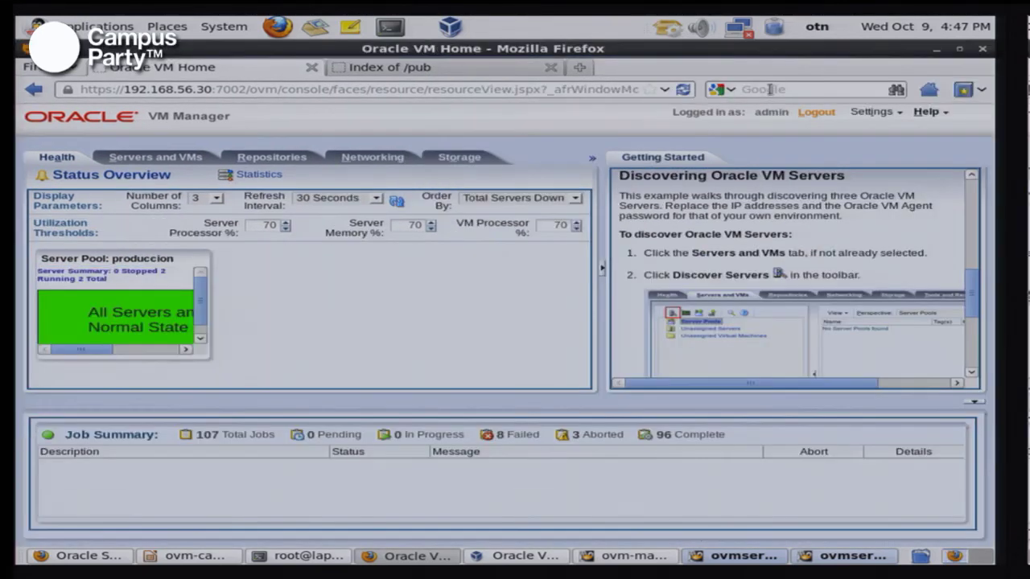
# Step: Examine the Discover Servers dialog for servers and VMs, and cancel it without discovering any server
pyautogui.click(170, 160)
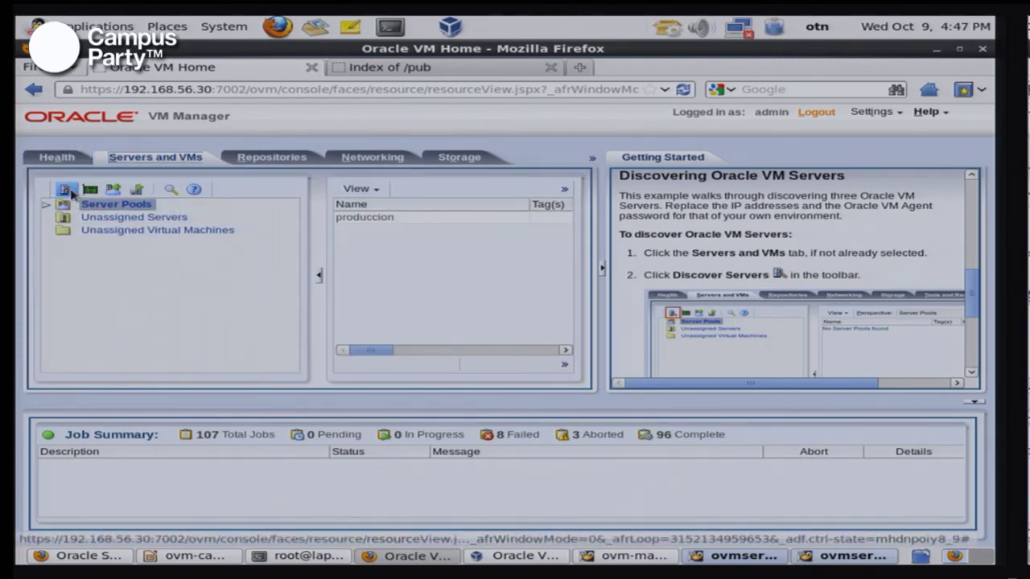
pyautogui.click(67, 190)
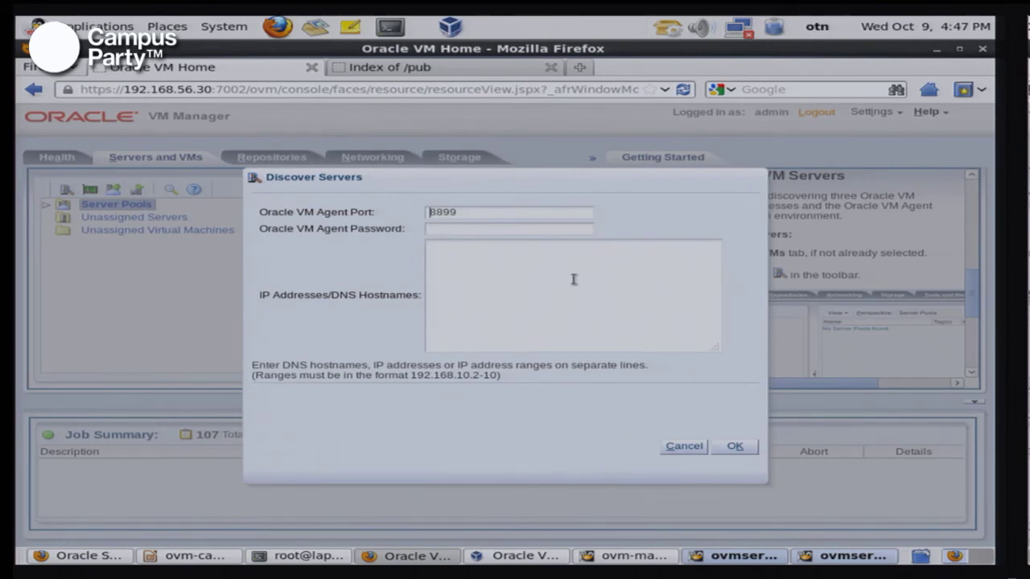
pyautogui.click(556, 230)
pyautogui.click(684, 445)
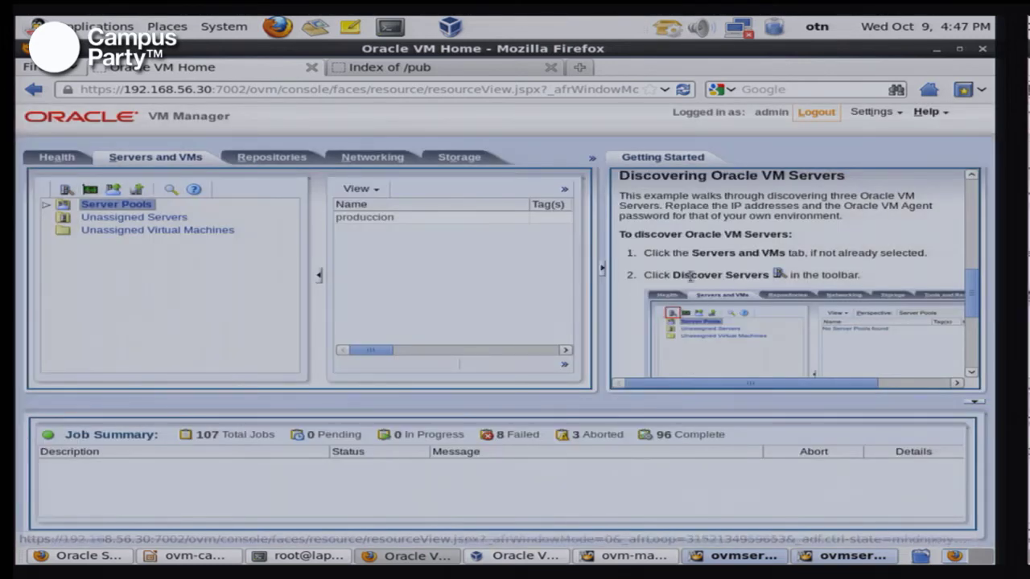
# Step: Read the end of the server discovery guide and the supported storage types in the Discover Storage section
pyautogui.scroll(-5, 974, 291)
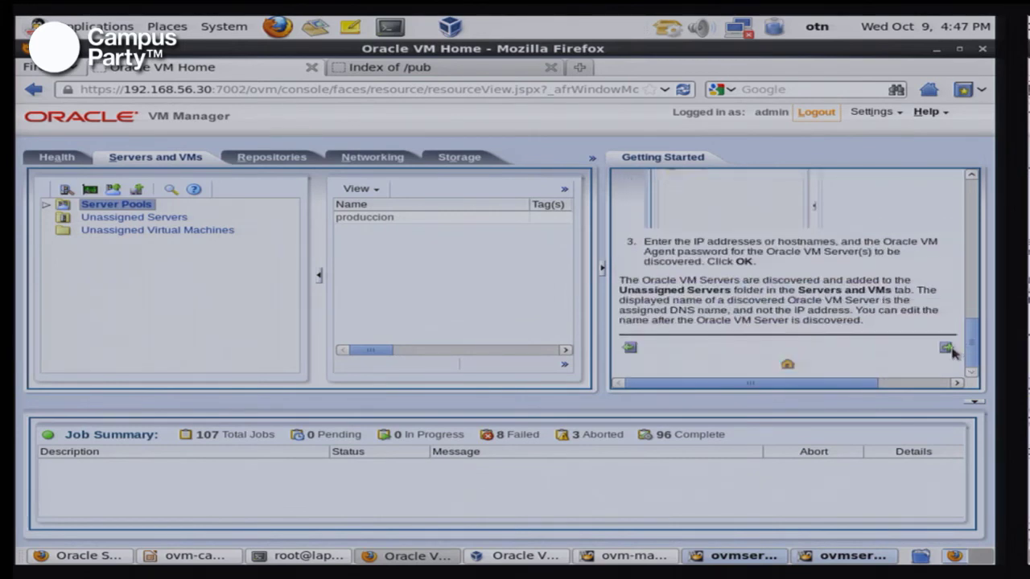
pyautogui.click(946, 349)
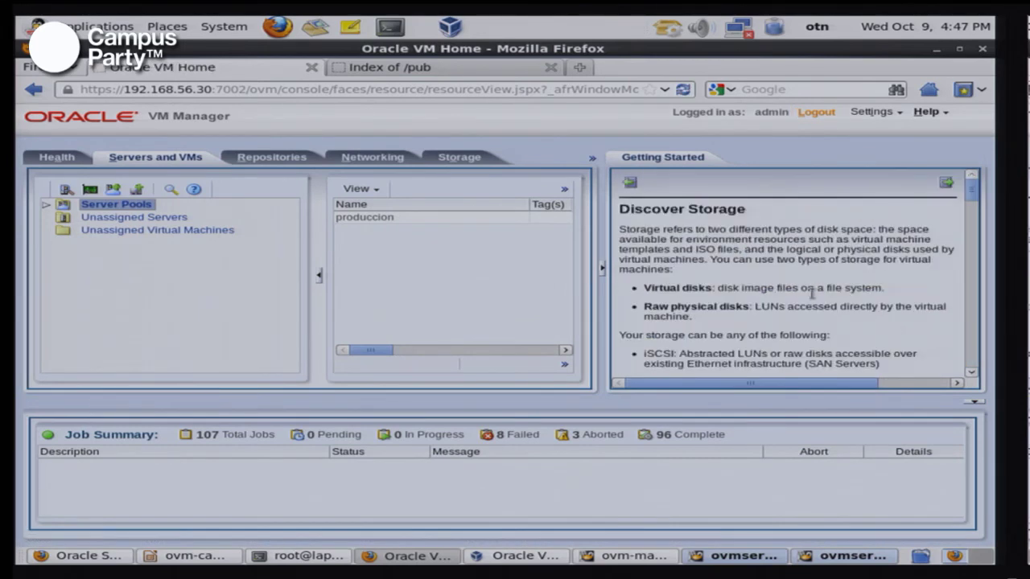
pyautogui.scroll(-3, 811, 293)
pyautogui.scroll(-1, 776, 291)
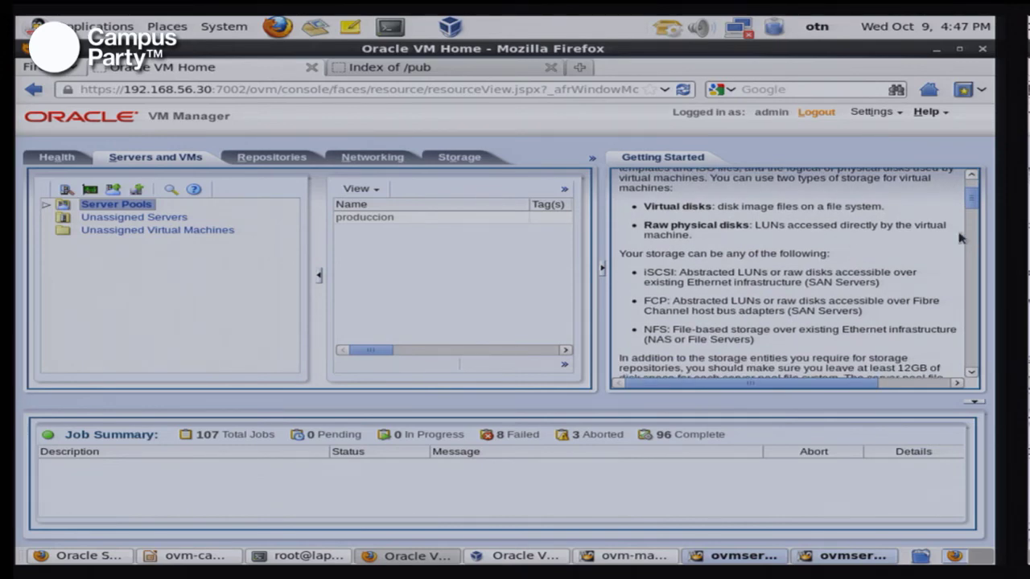
# Step: Read the file server discovery guide, examine the Discover a File Server wizard with the trial name yyyy, and cancel the wizard
pyautogui.moveTo(972, 204); pyautogui.dragTo(984, 251)
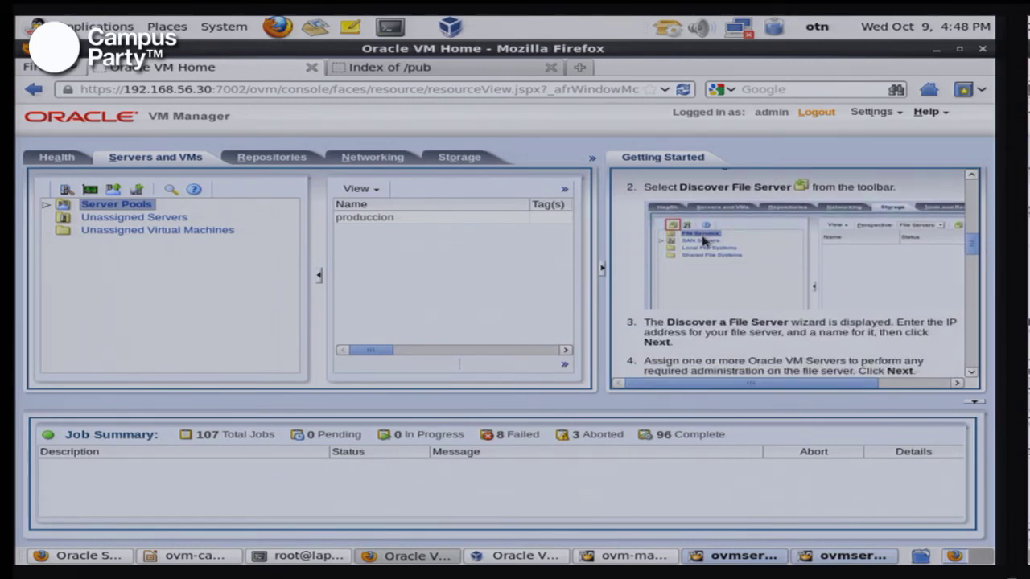
pyautogui.scroll(2, 670, 230)
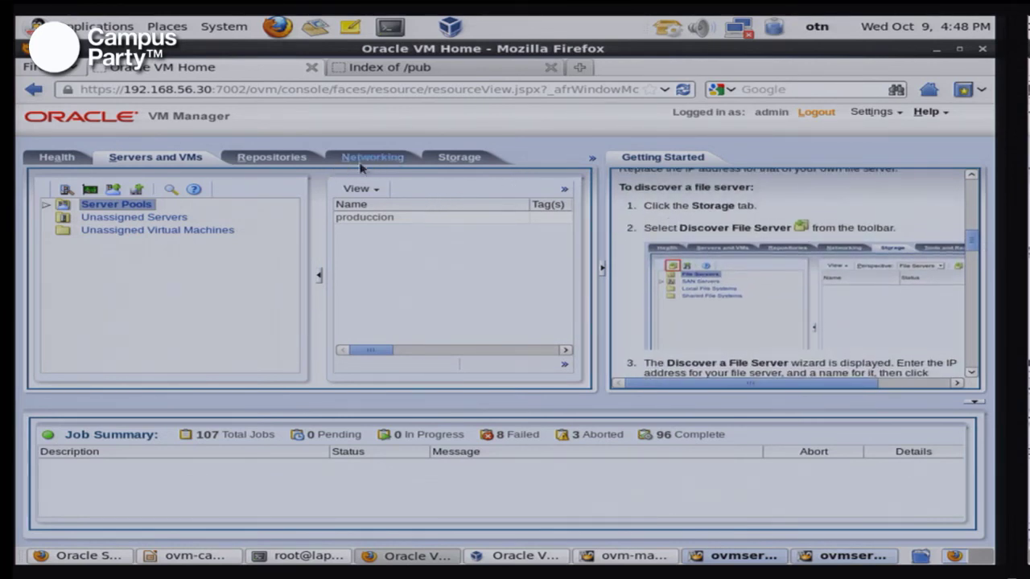
pyautogui.click(447, 159)
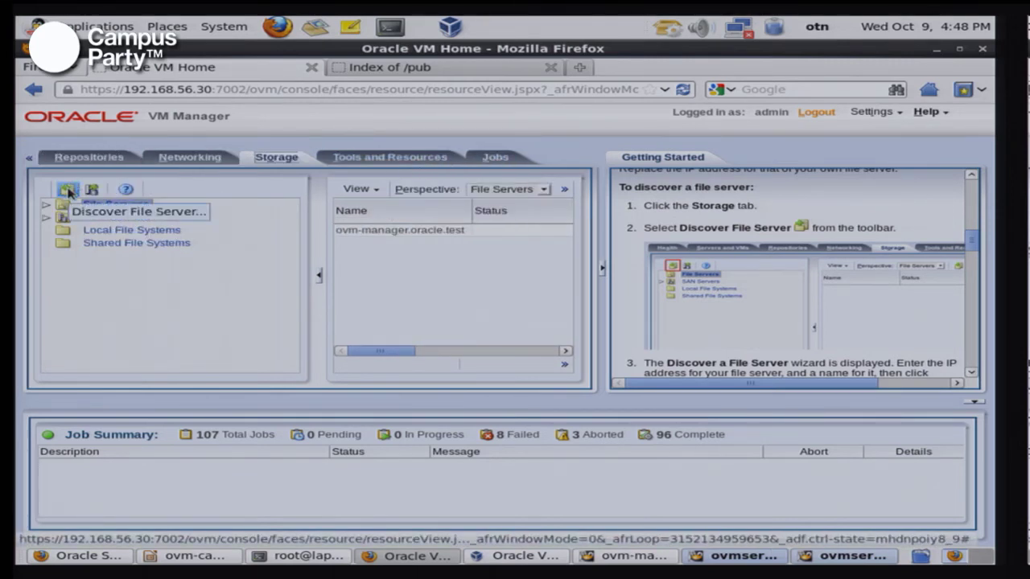
pyautogui.click(68, 189)
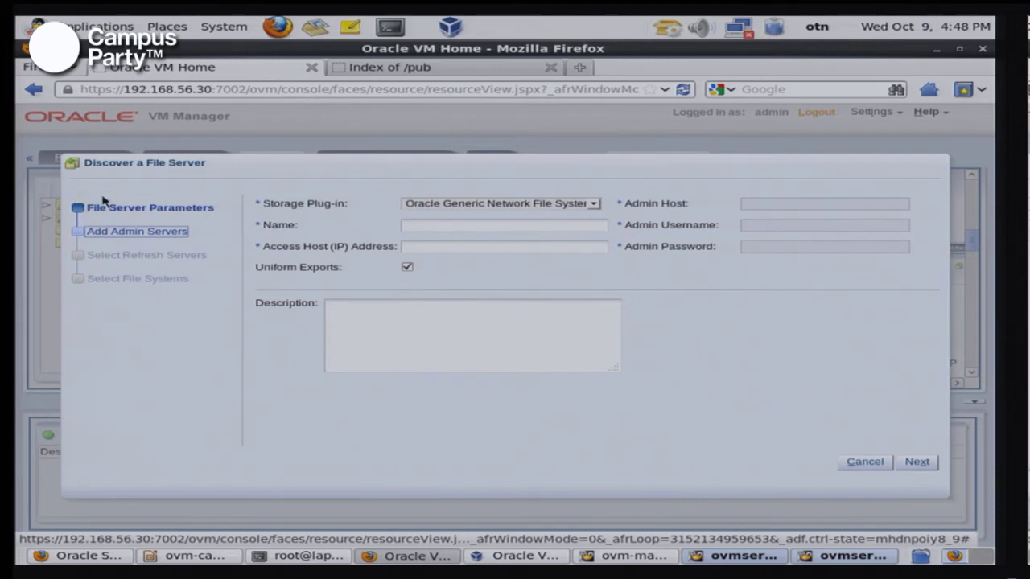
pyautogui.click(485, 230)
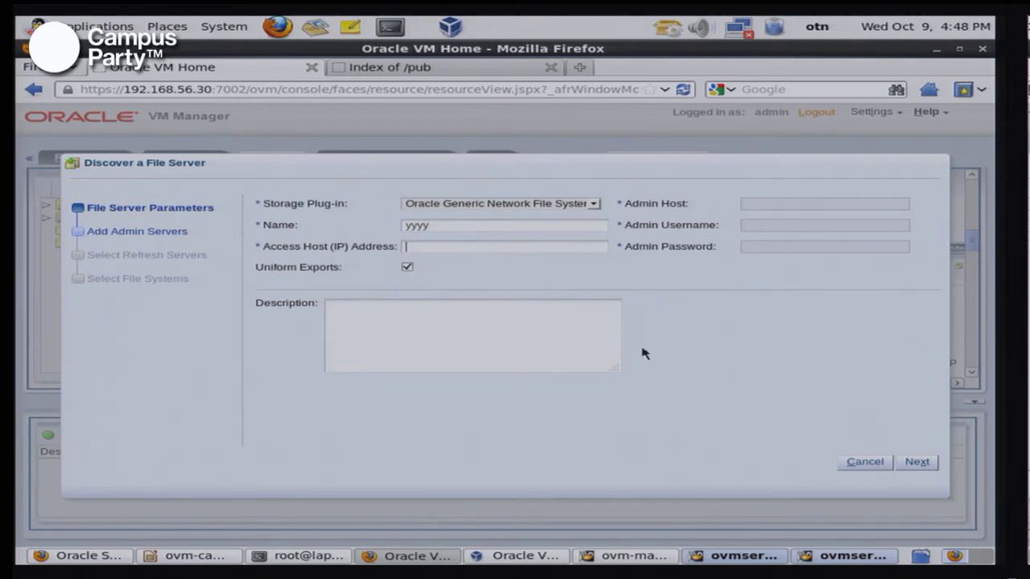
pyautogui.click(880, 465)
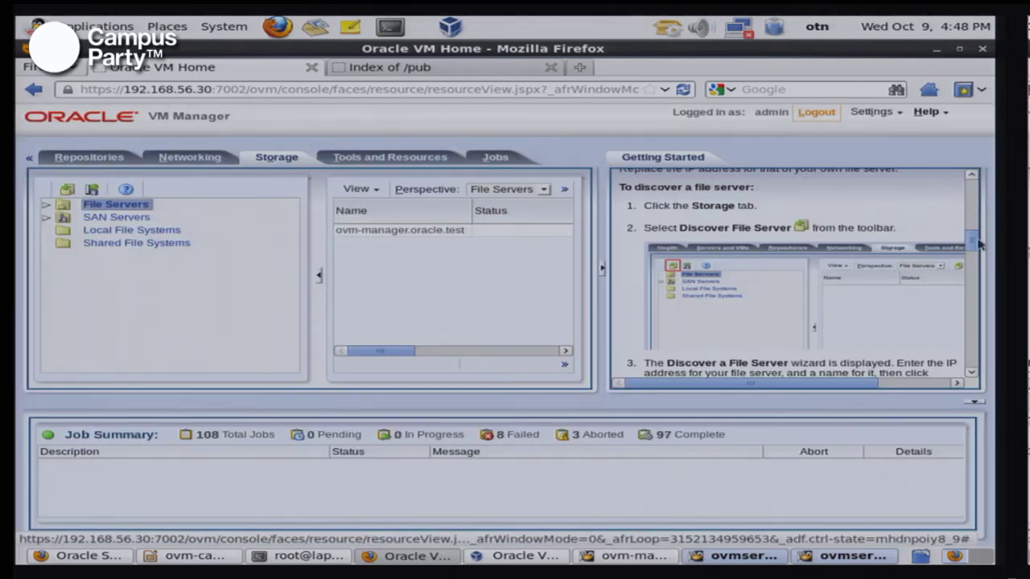
# Step: Advance the Getting Started guide to Create a Virtual Machine Network and read its instructions for creating the network
pyautogui.moveTo(973, 244); pyautogui.dragTo(978, 354)
pyautogui.click(945, 354)
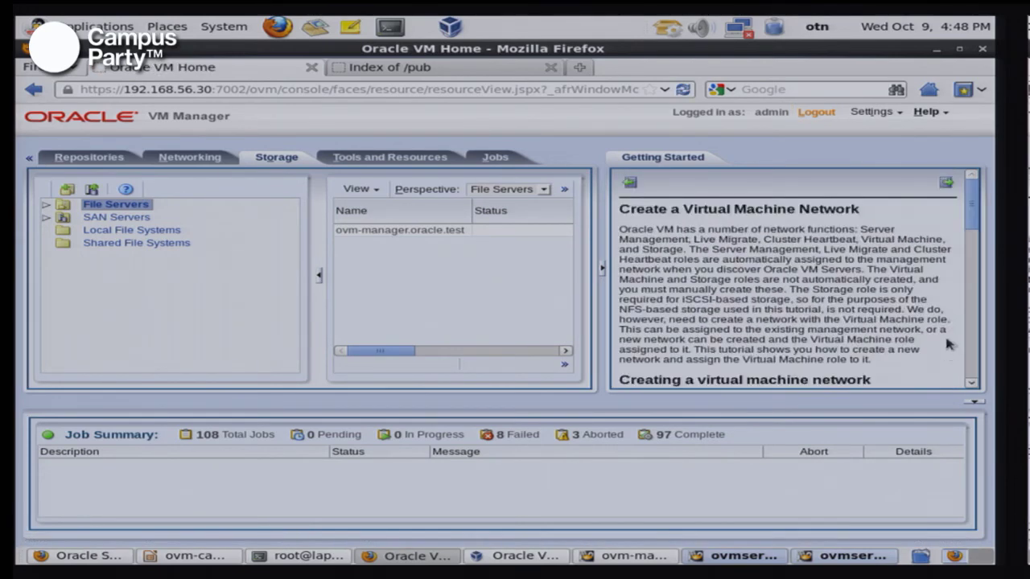
pyautogui.scroll(-2, 969, 233)
pyautogui.scroll(-5, 969, 233)
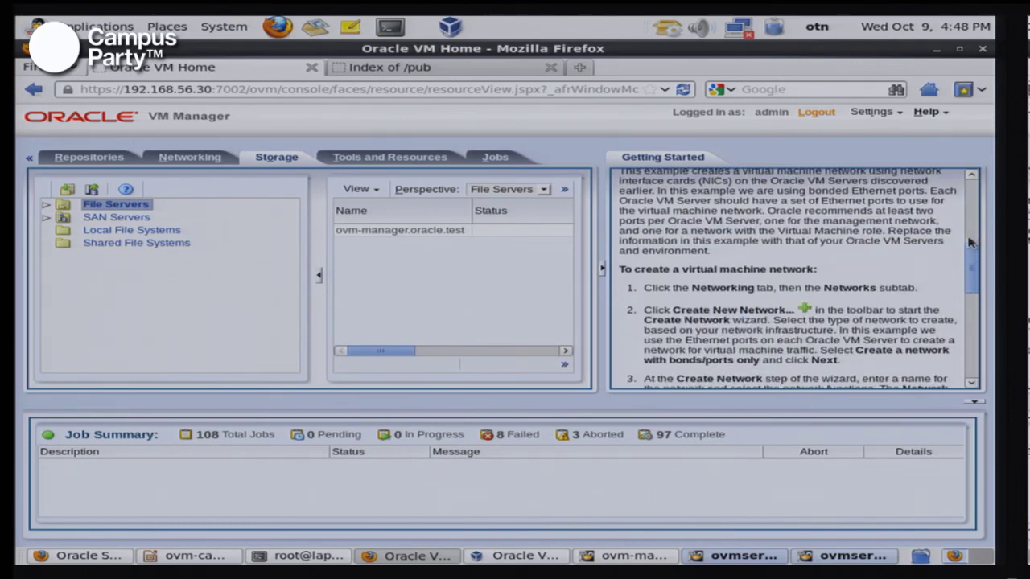
# Step: Examine the network channels assigned to the 192.168.56.0 and externa-59 networks
pyautogui.click(212, 161)
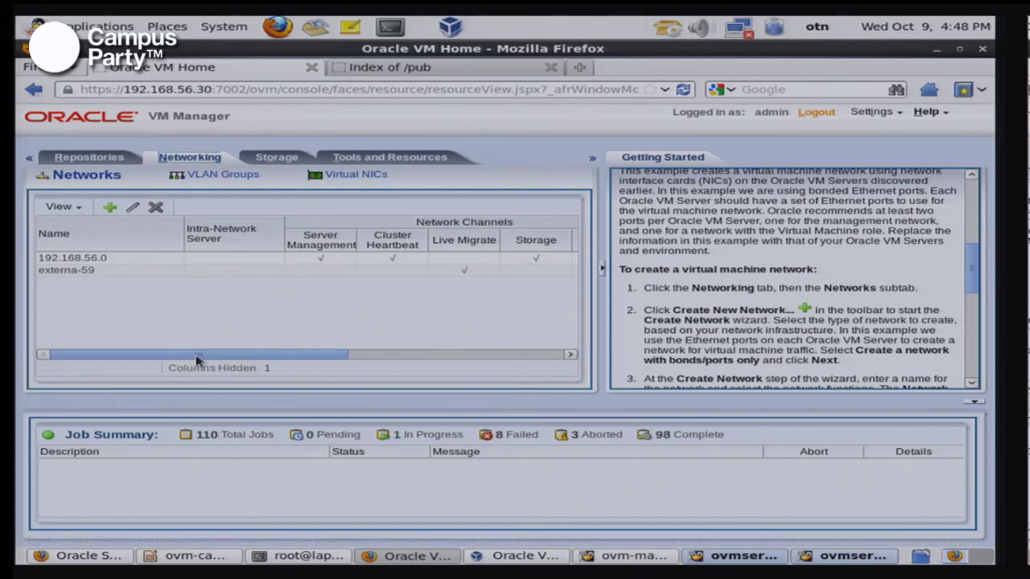
pyautogui.click(251, 260)
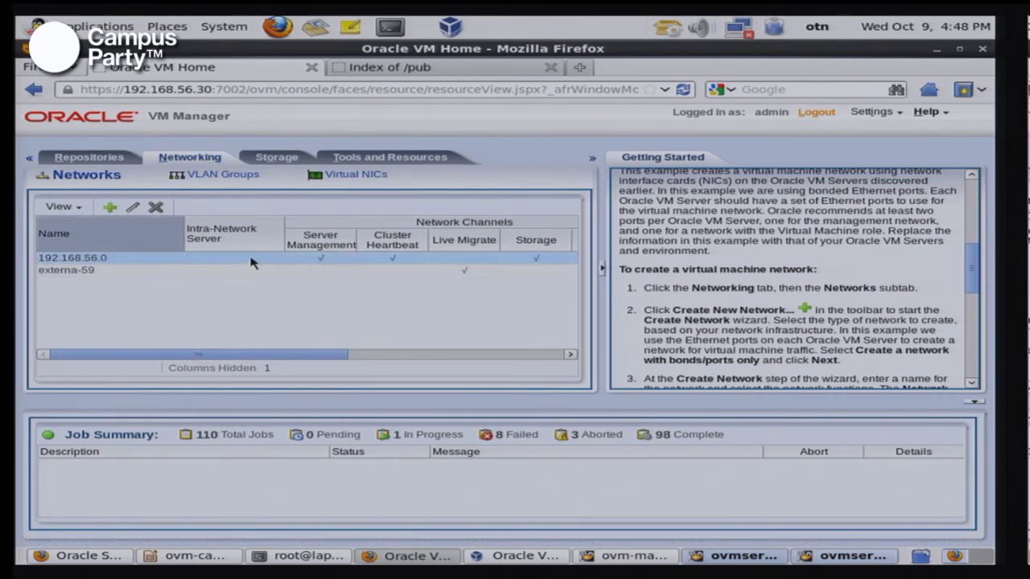
pyautogui.moveTo(208, 354); pyautogui.dragTo(161, 346)
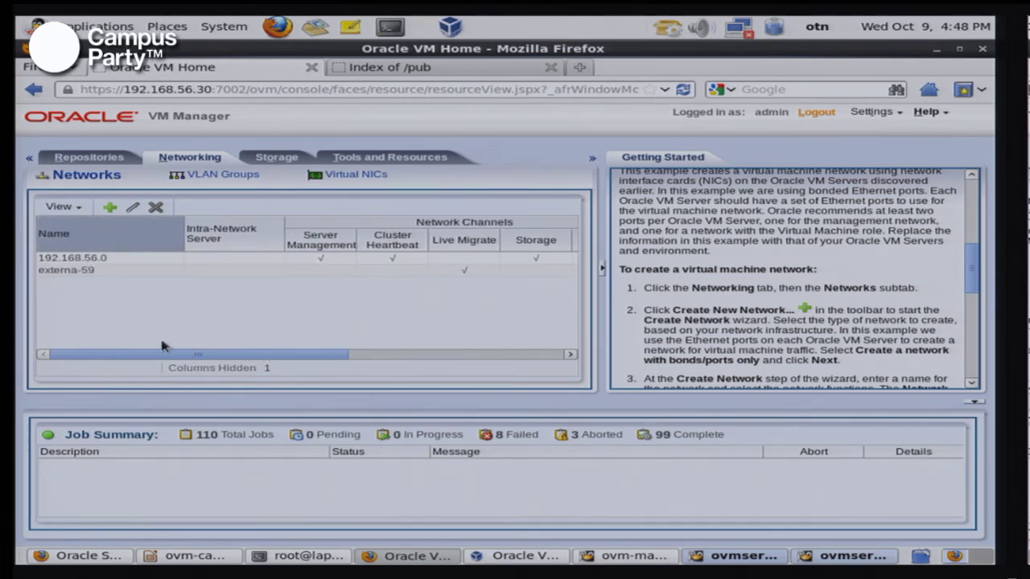
pyautogui.click(137, 258)
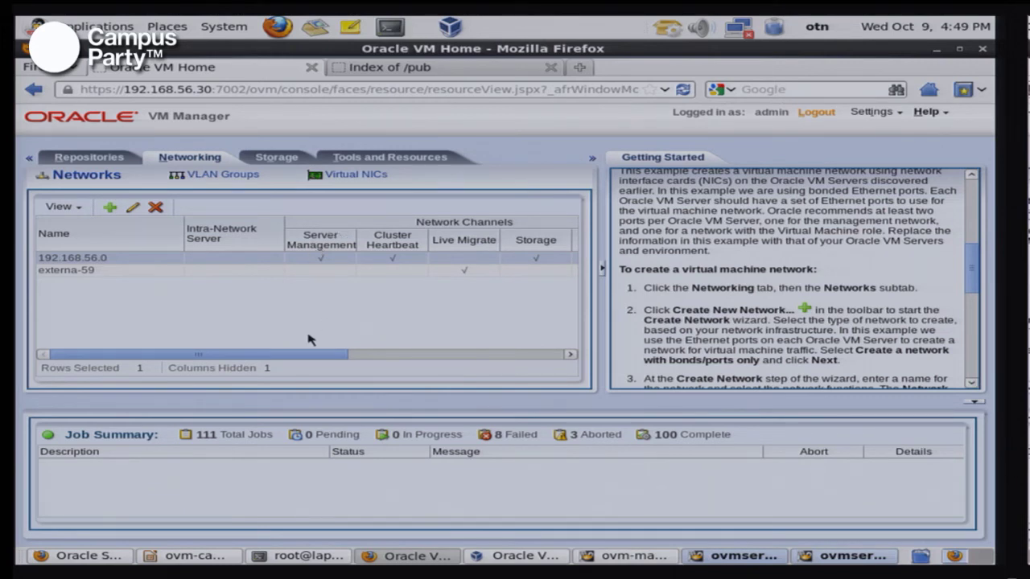
pyautogui.moveTo(282, 353); pyautogui.dragTo(321, 353)
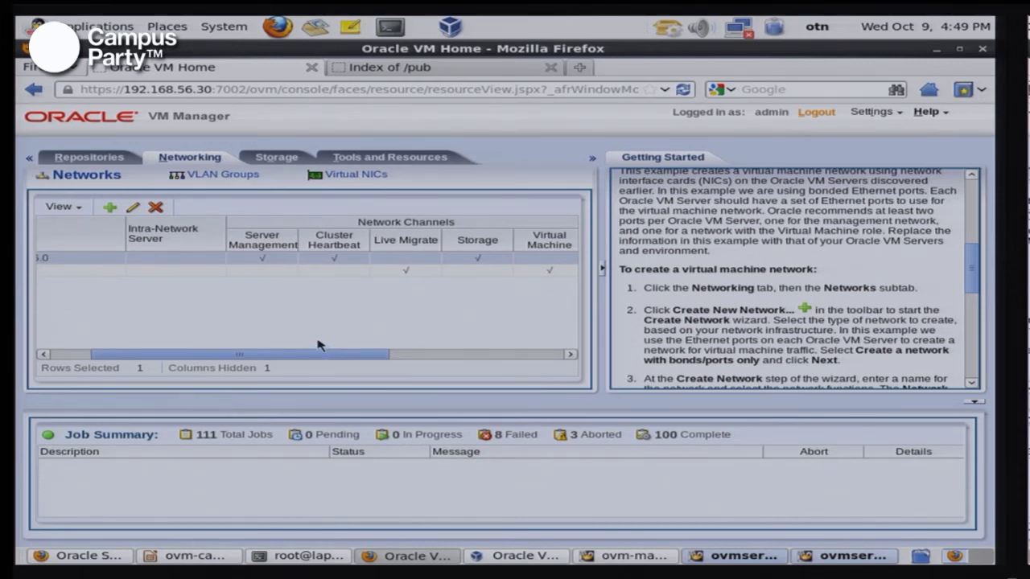
# Step: Expand the produccion server pool in the server tree and select ovmserv1.oracle.test
pyautogui.click(89, 156)
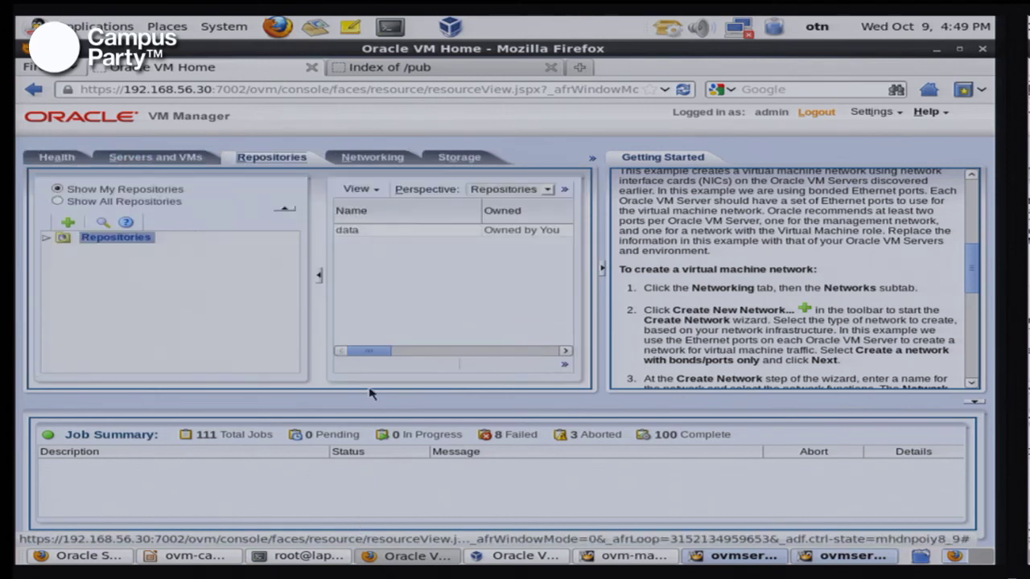
pyautogui.click(170, 160)
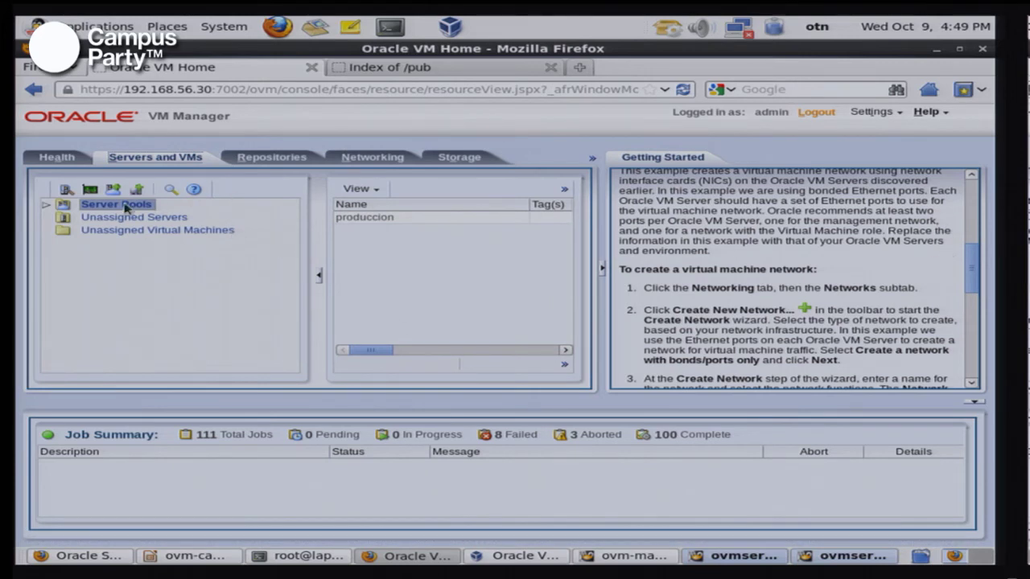
pyautogui.click(47, 205)
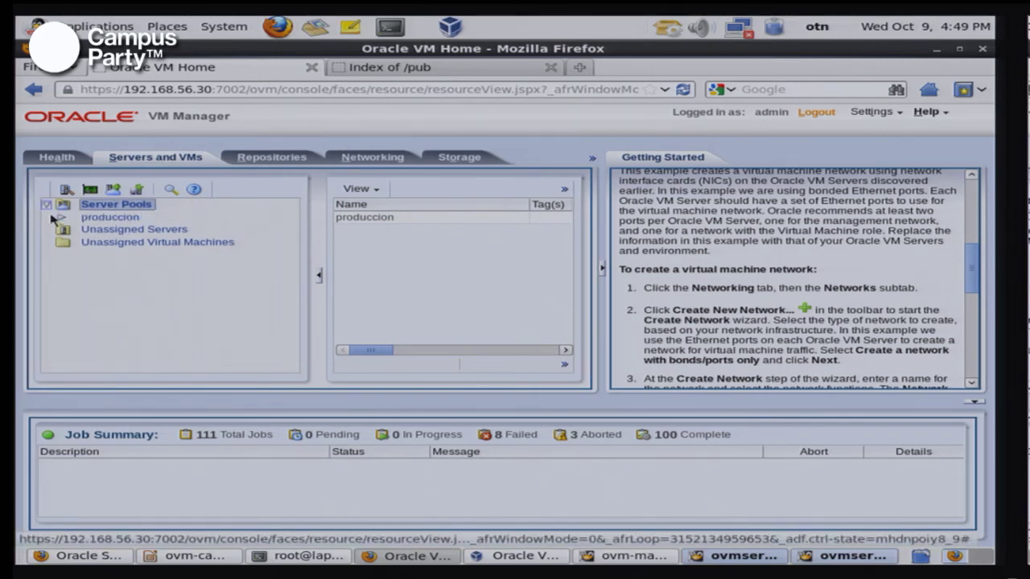
pyautogui.click(88, 218)
pyautogui.click(62, 218)
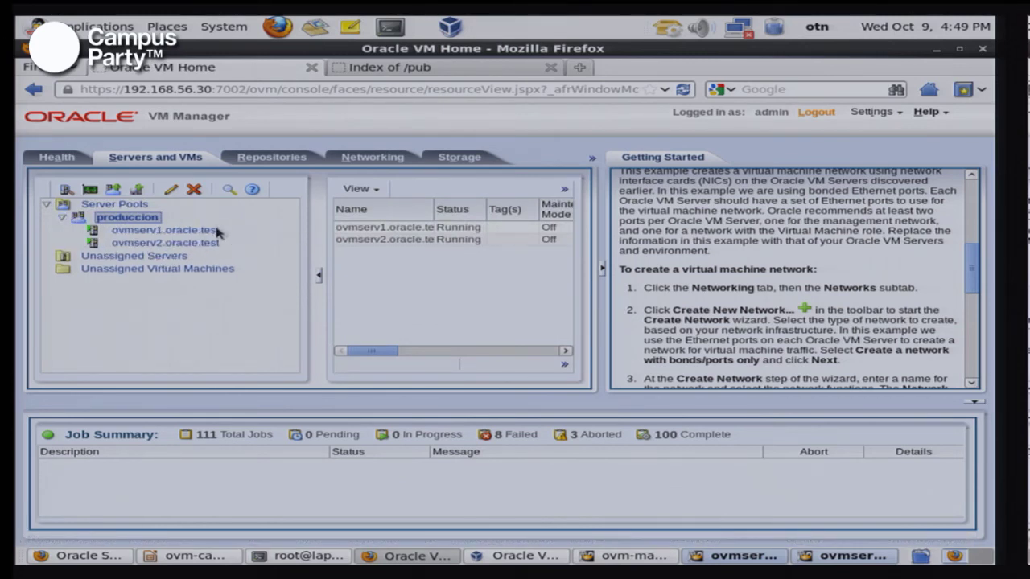
pyautogui.click(215, 230)
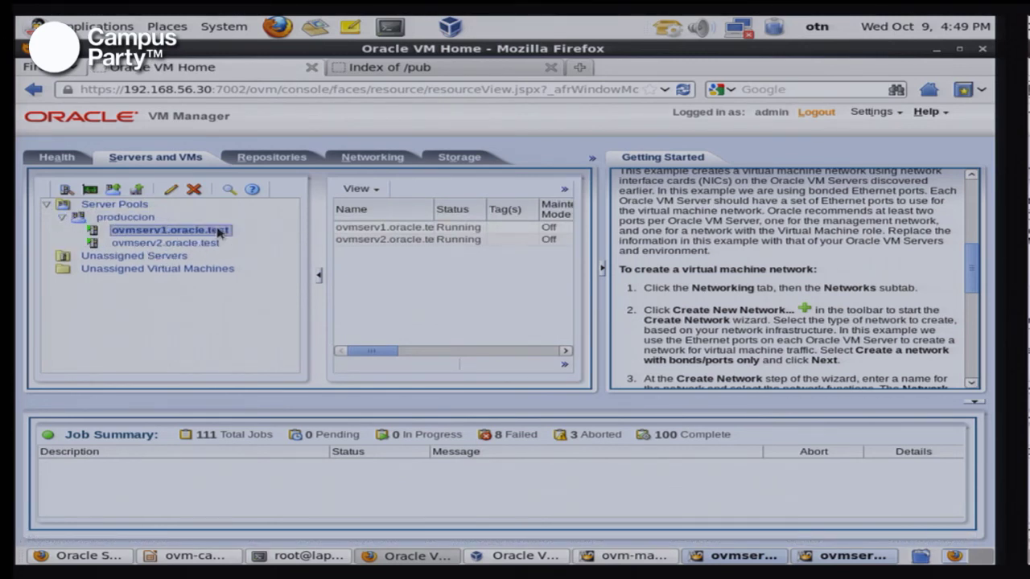
# Step: Collapse the Getting Started guide and view the Ethernet Ports perspective of ovmserv1.oracle.test, checking the eth1 port
pyautogui.click(378, 191)
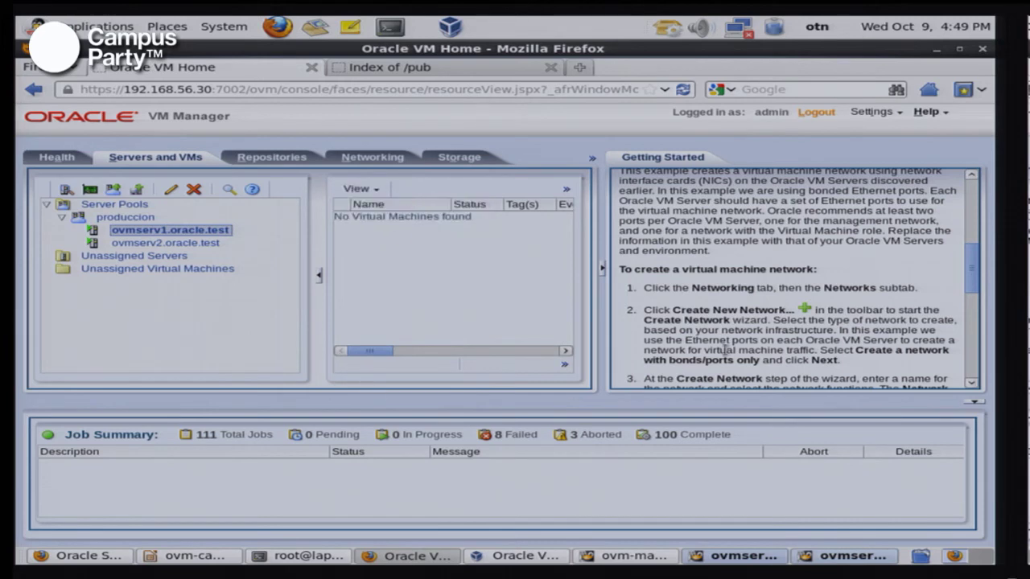
pyautogui.click(603, 271)
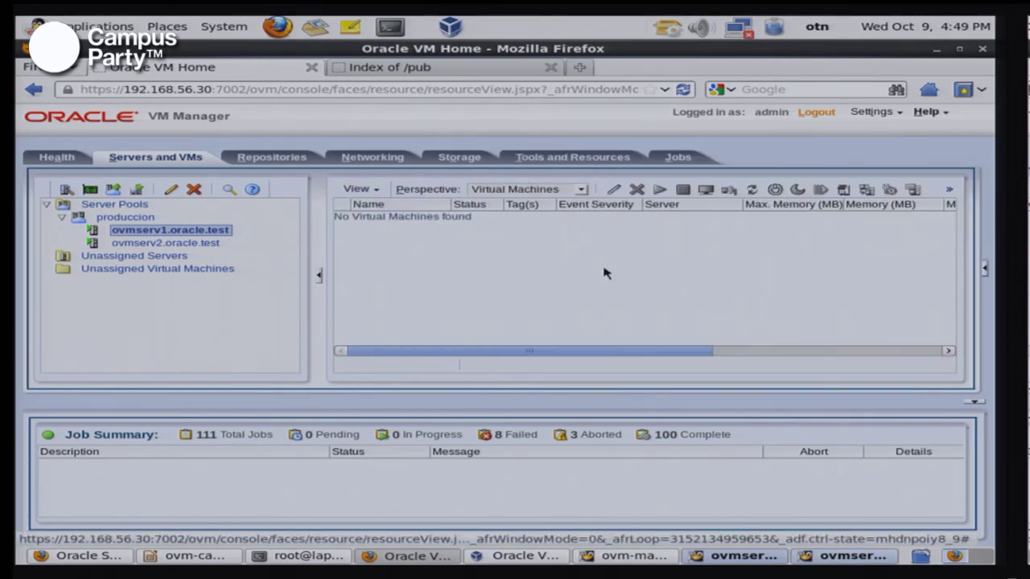
pyautogui.click(579, 190)
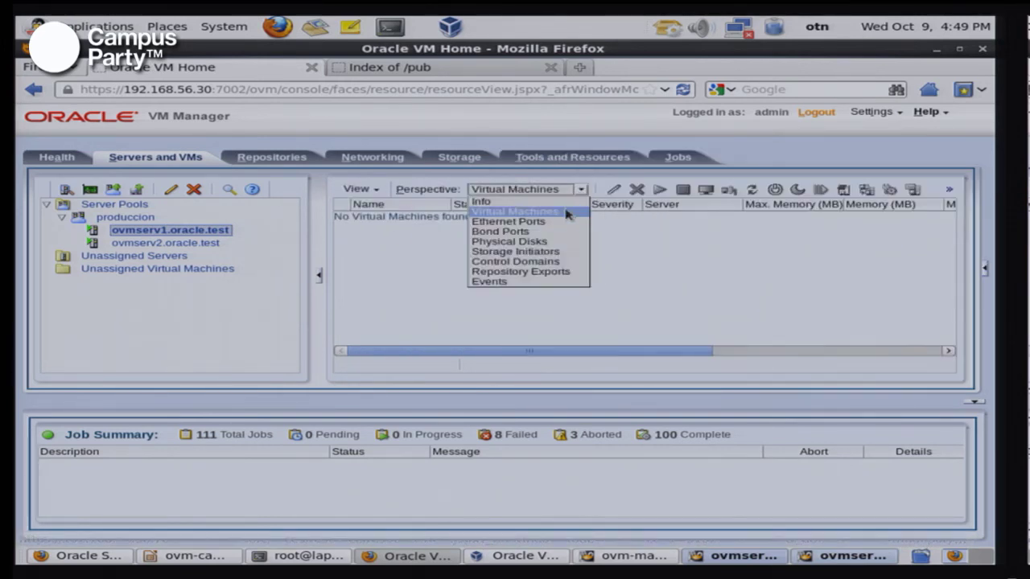
pyautogui.click(515, 221)
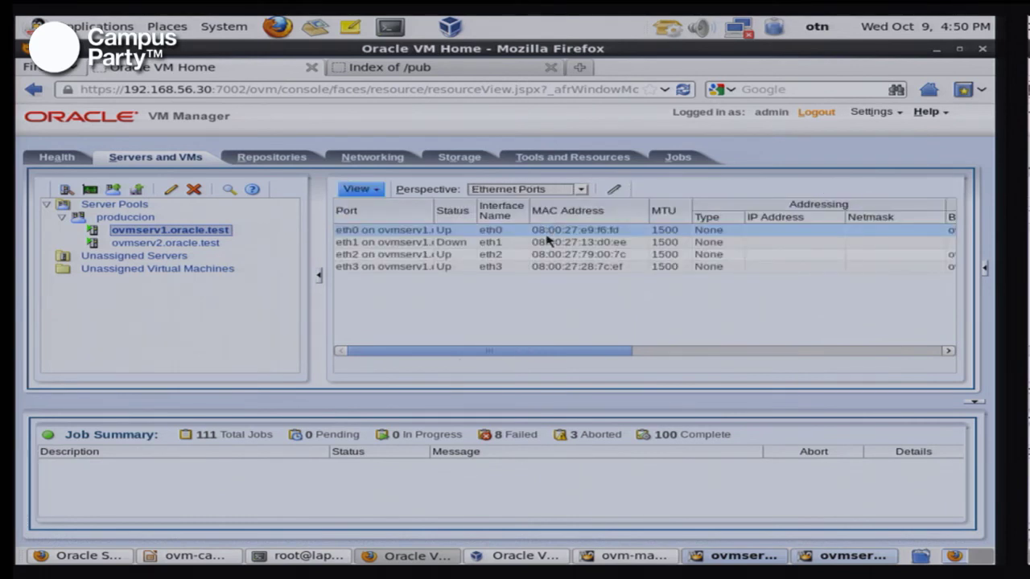
pyautogui.click(550, 243)
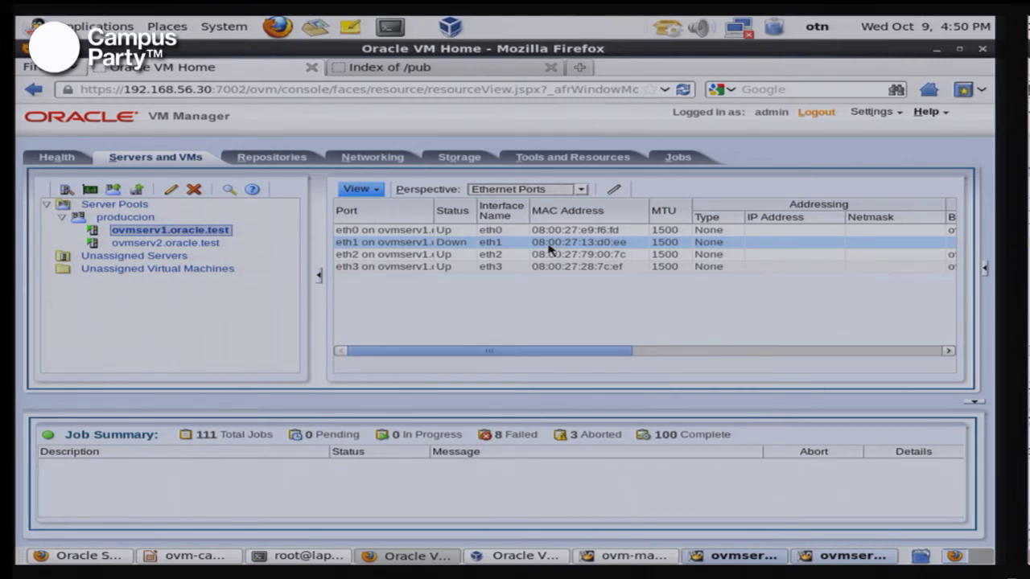
# Step: Restore the Getting Started guide, advance it to Create VNICs, and view the list of virtual NICs
pyautogui.click(985, 268)
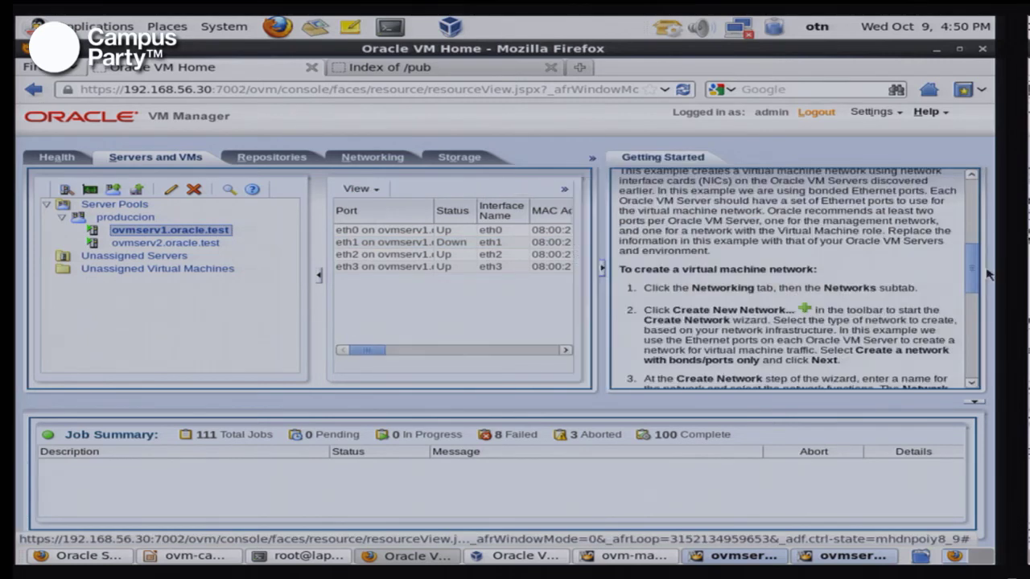
pyautogui.moveTo(973, 268); pyautogui.dragTo(973, 354)
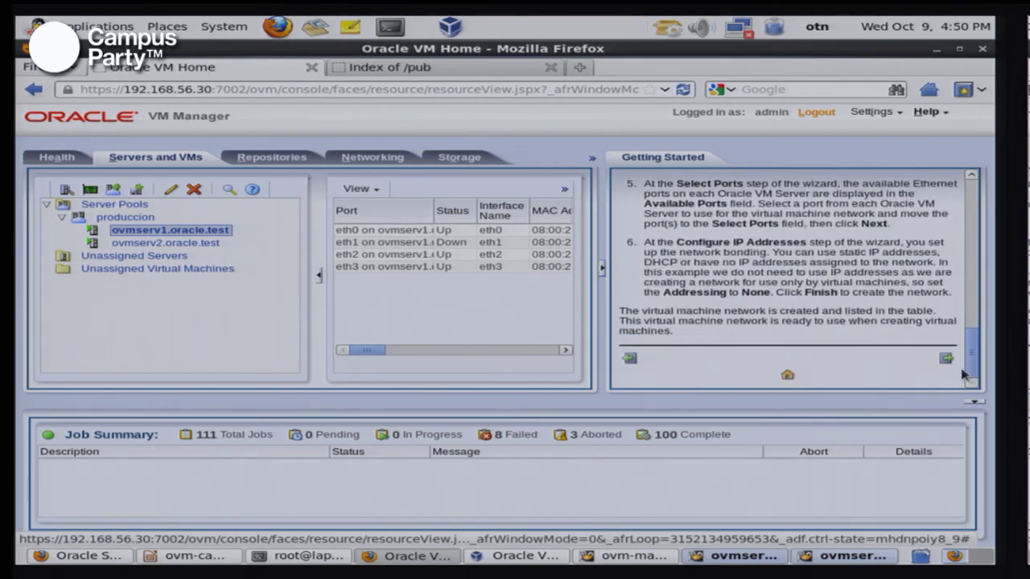
pyautogui.click(946, 361)
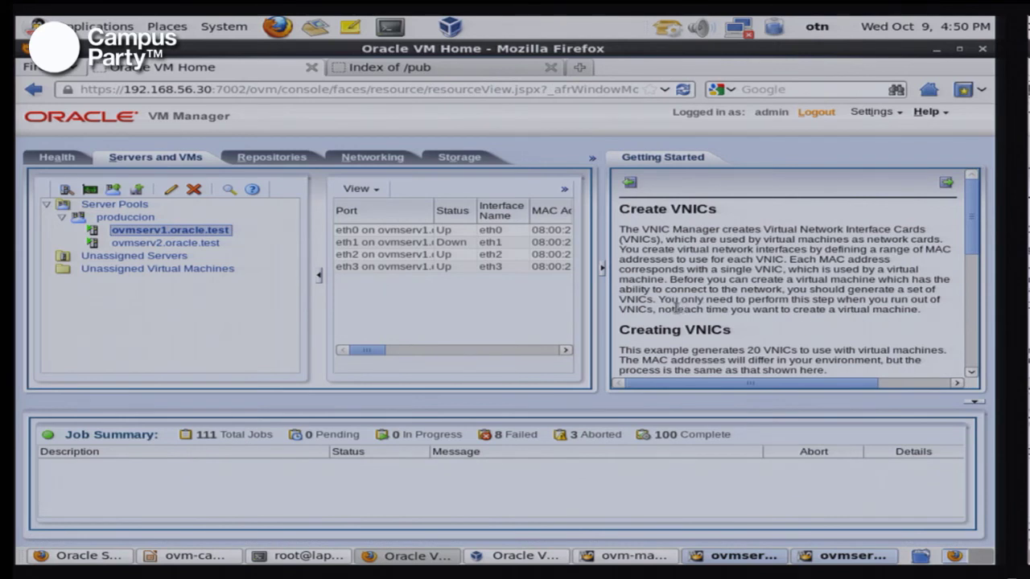
pyautogui.click(362, 159)
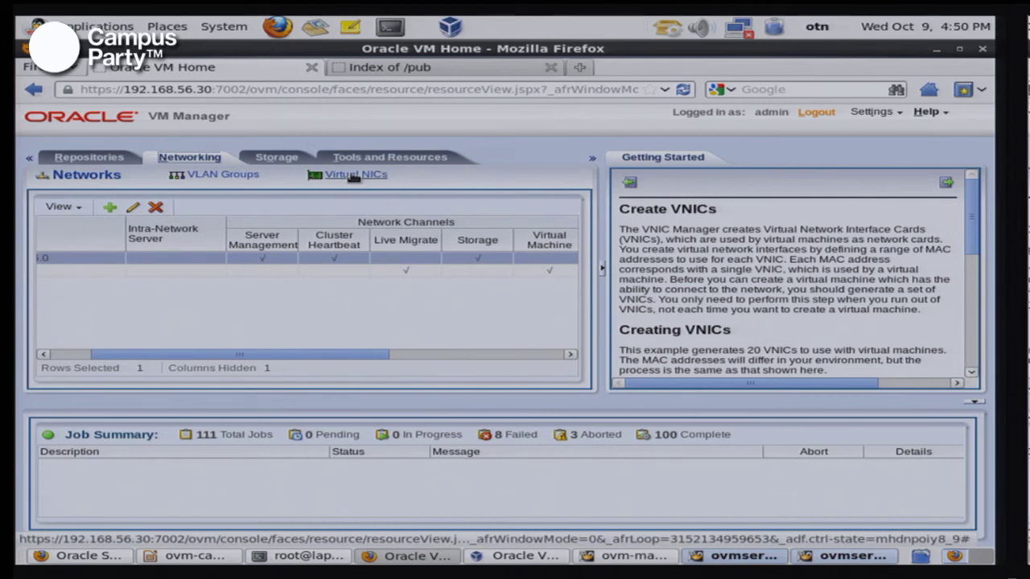
pyautogui.click(353, 175)
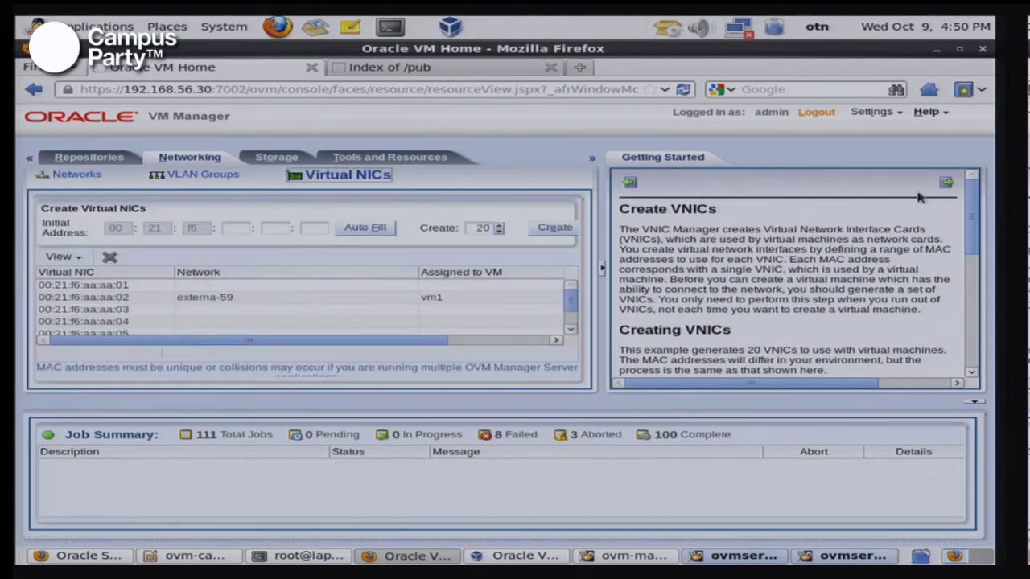
# Step: Advance the guide to Create a Server Pool and start a server pool named campus with virtual IP address 192.168.56.211
pyautogui.click(946, 181)
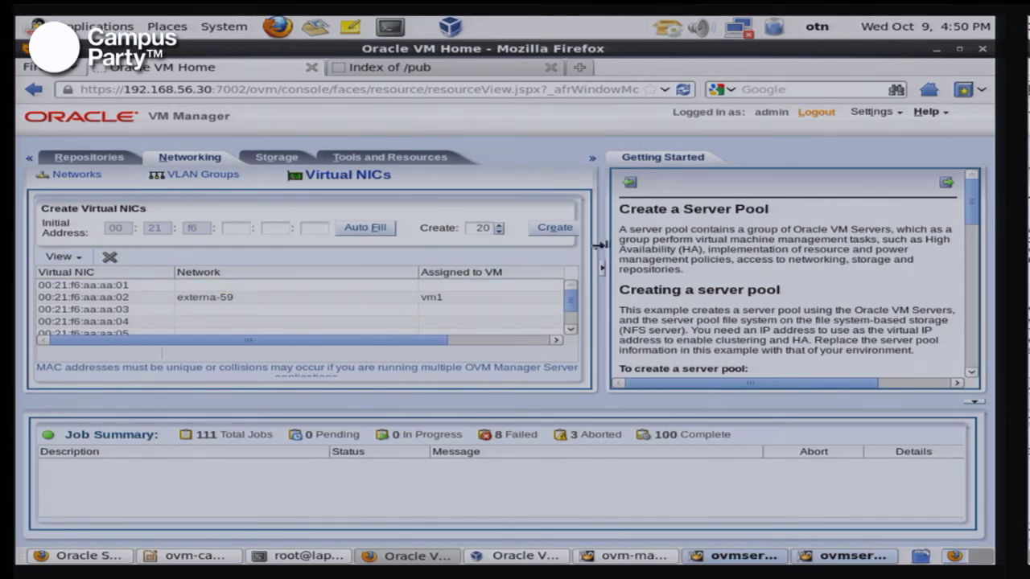
pyautogui.click(114, 159)
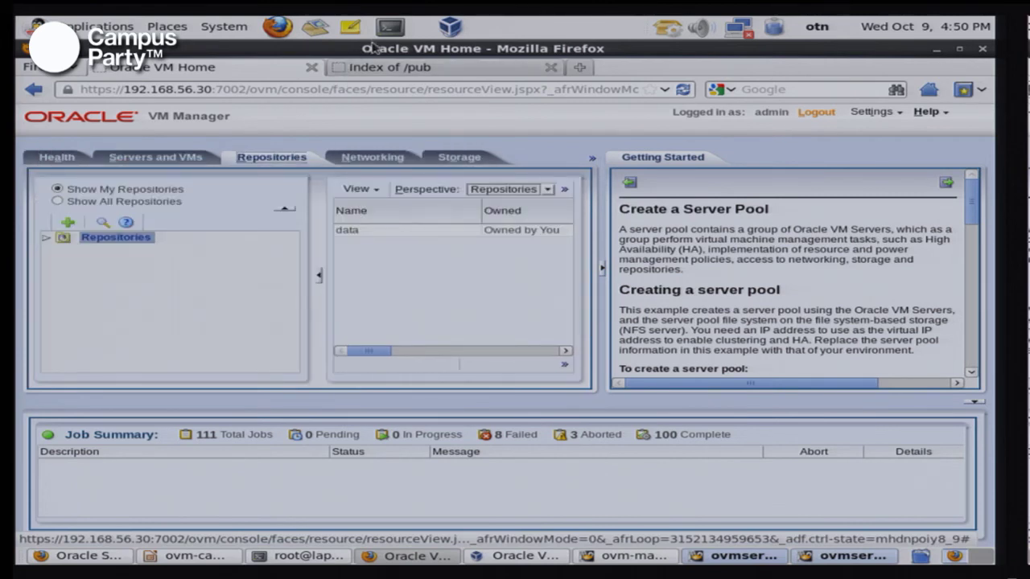
pyautogui.click(171, 160)
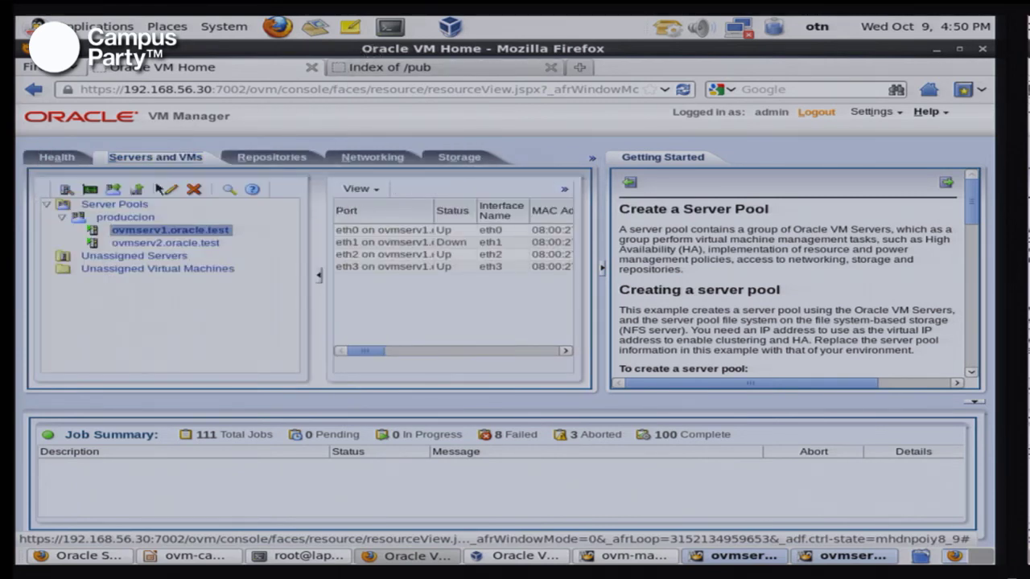
pyautogui.click(114, 190)
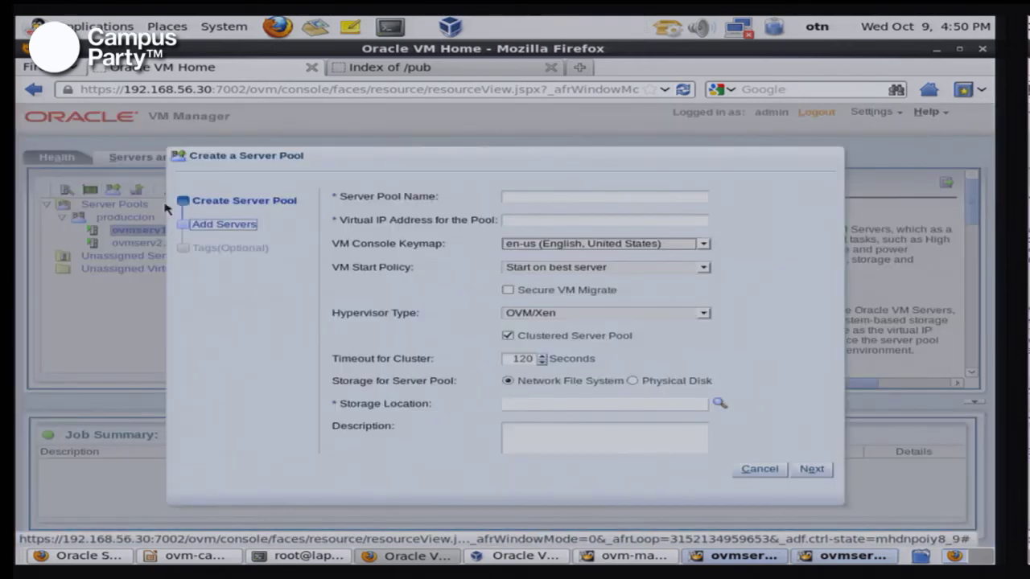
pyautogui.click(534, 201)
pyautogui.write('campus')
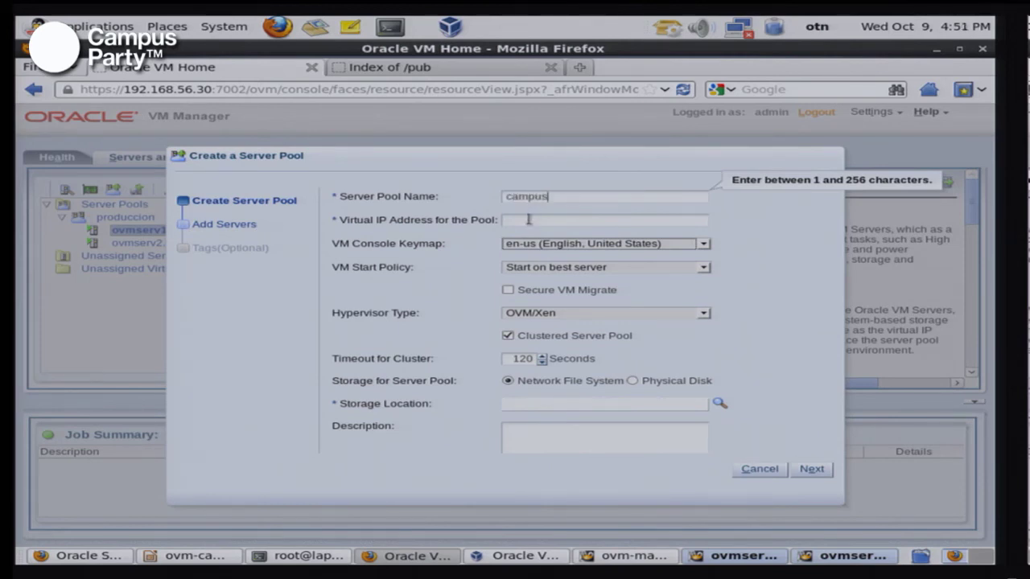
pyautogui.click(530, 222)
pyautogui.write('1')
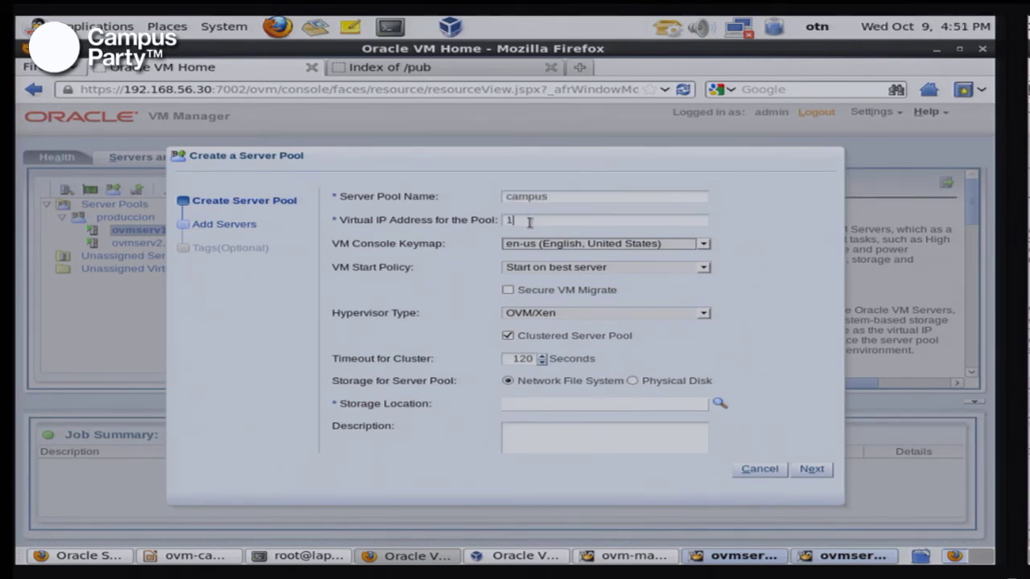
pyautogui.write('92.168.56.211')
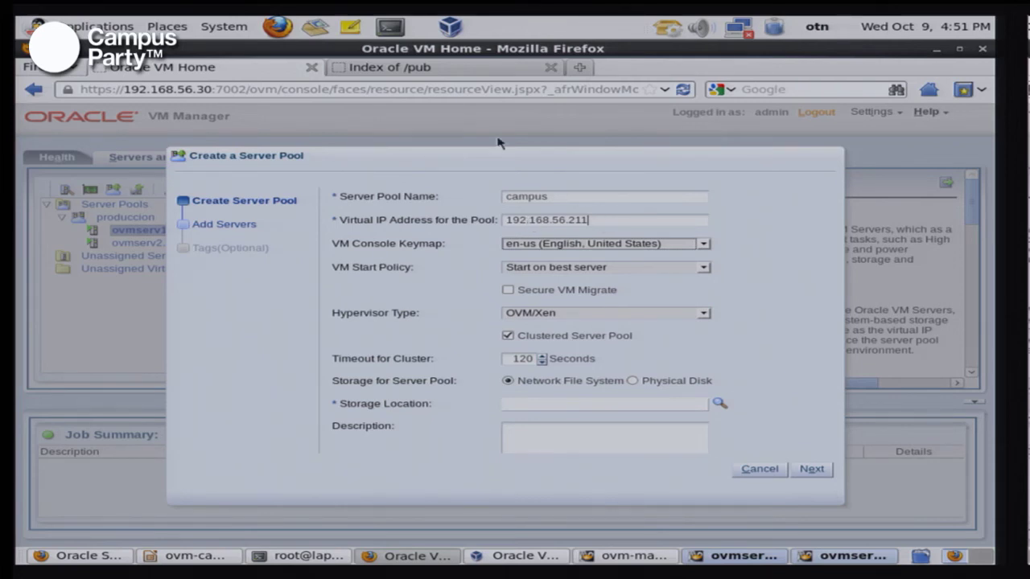
# Step: Review the OVM/Xen hypervisor type, switch the Clustered Server Pool option off and back on, and cancel the server pool creation
pyautogui.click(599, 314)
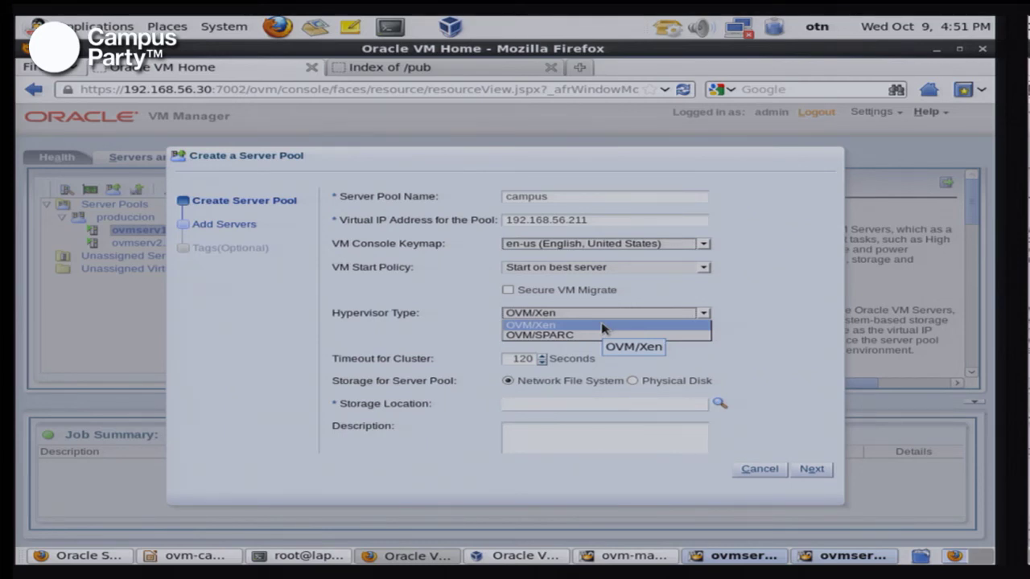
pyautogui.click(602, 327)
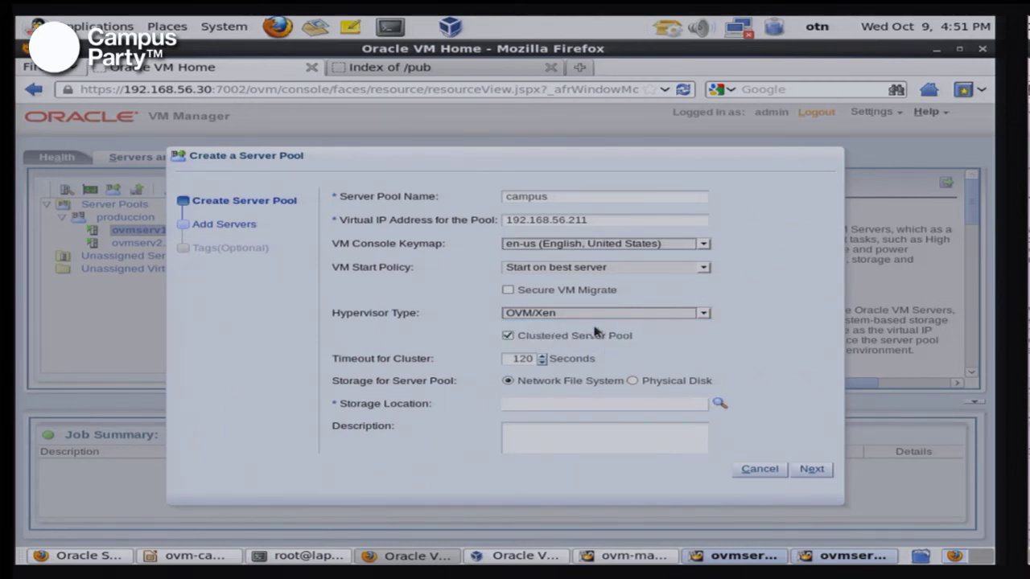
pyautogui.click(507, 337)
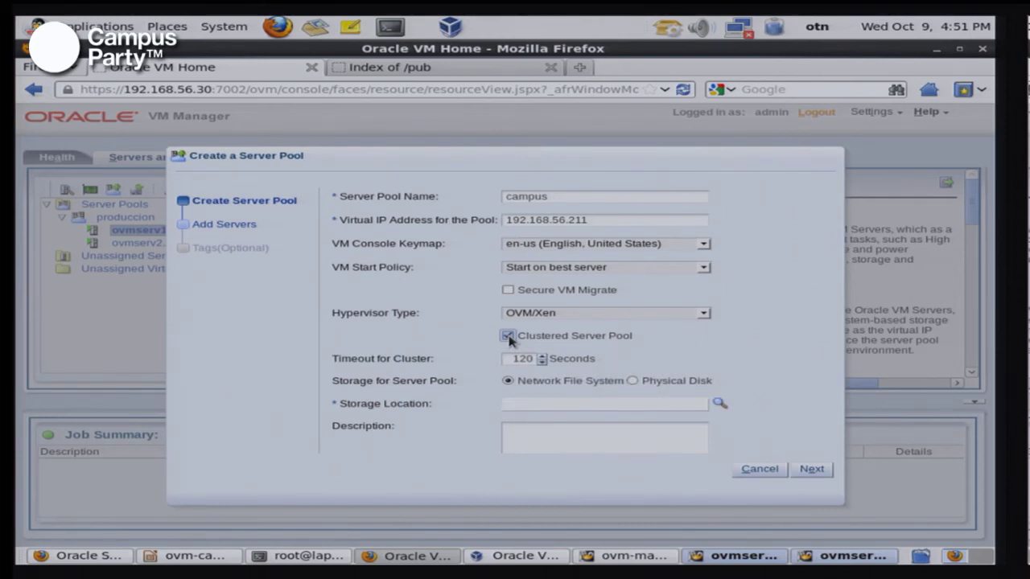
pyautogui.click(507, 336)
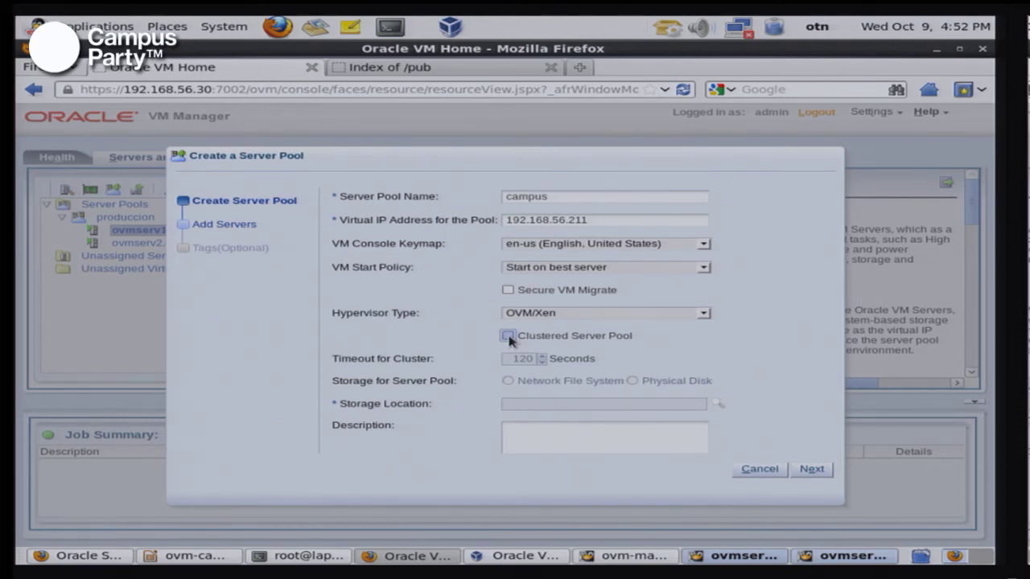
pyautogui.click(508, 336)
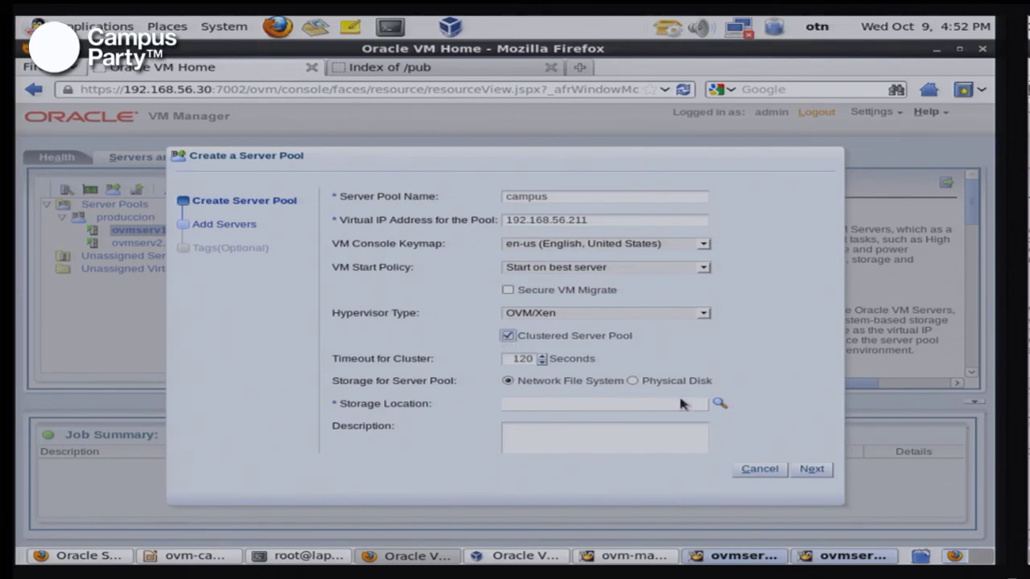
pyautogui.click(786, 469)
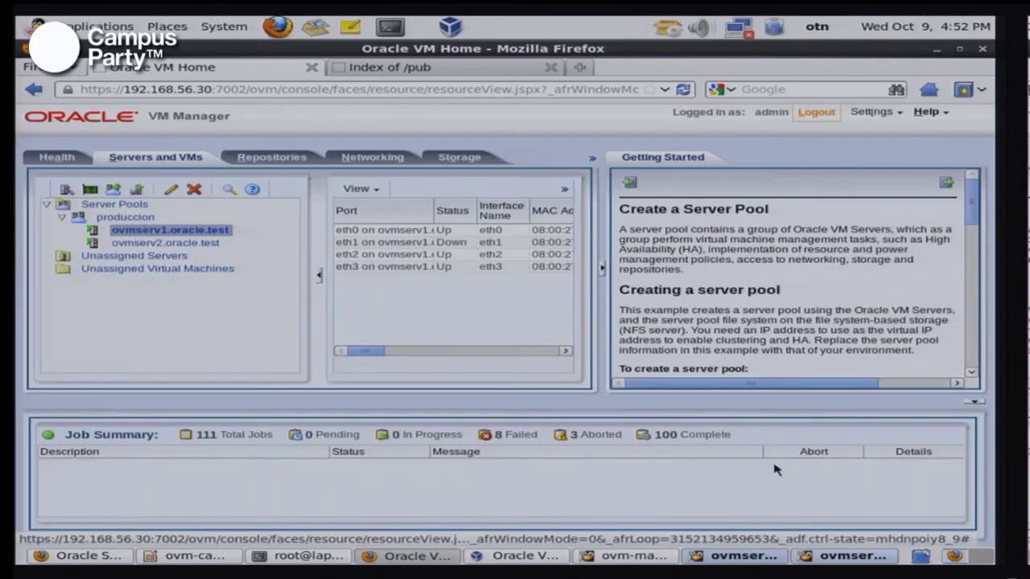
# Step: Expand the data repository and view its VM Templates, Assemblies and ISOs folders
pyautogui.click(259, 162)
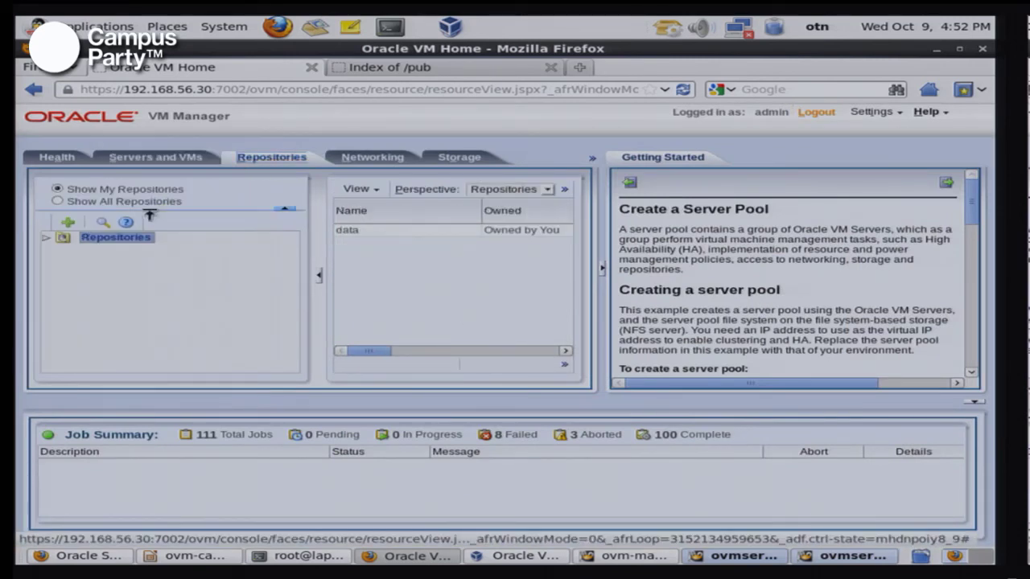
pyautogui.click(46, 238)
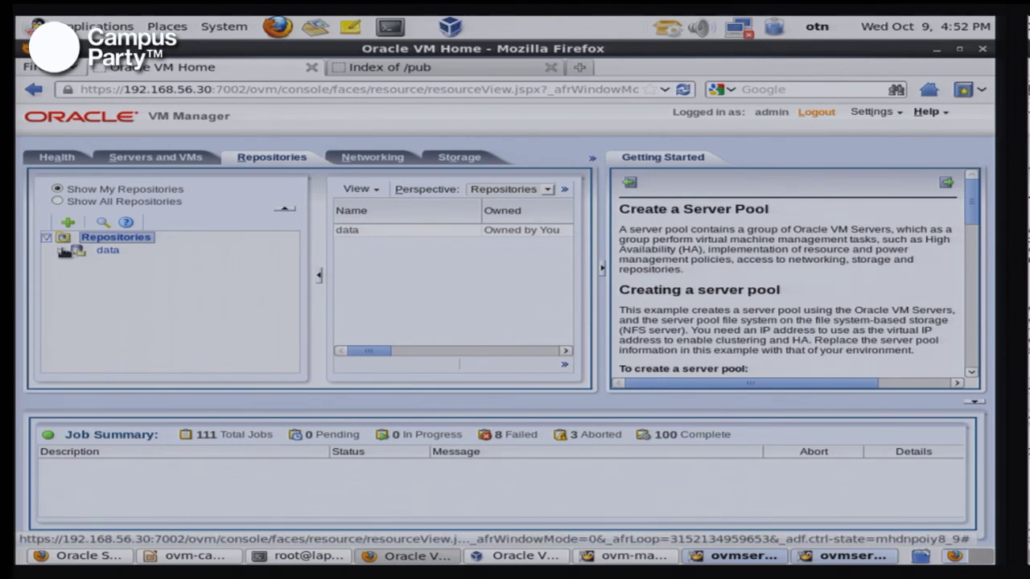
pyautogui.click(62, 250)
pyautogui.click(181, 267)
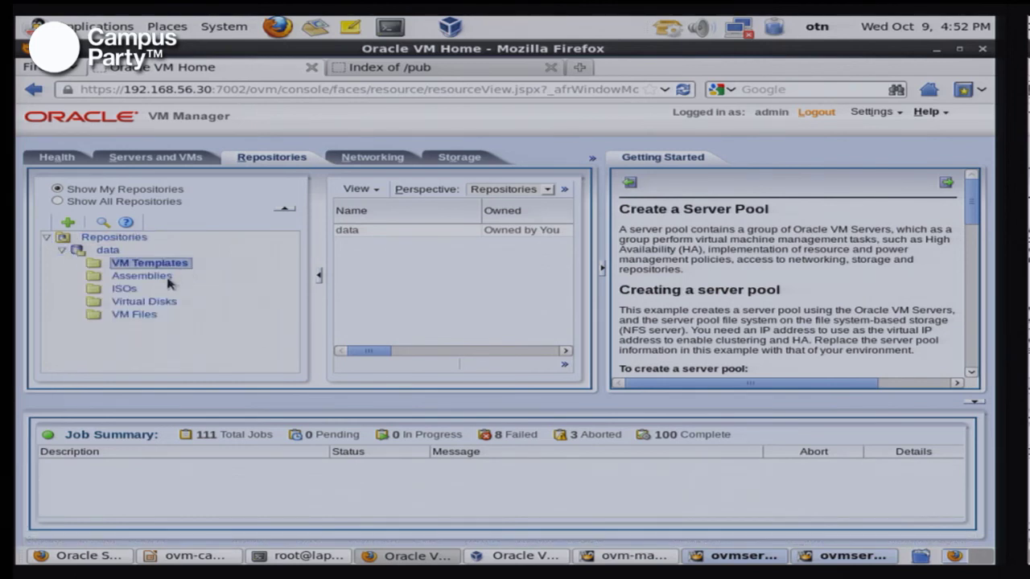
pyautogui.click(171, 278)
pyautogui.click(153, 290)
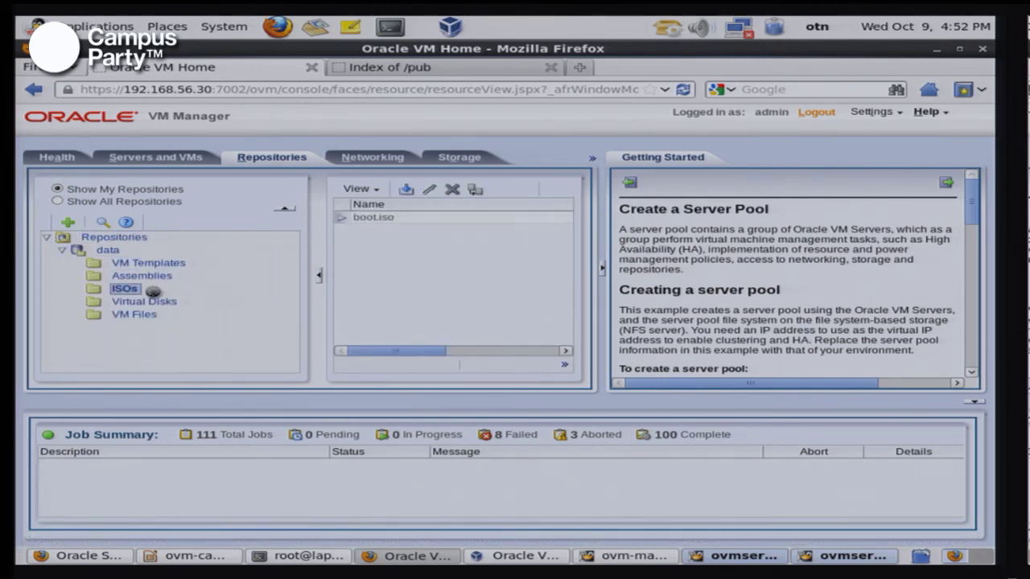